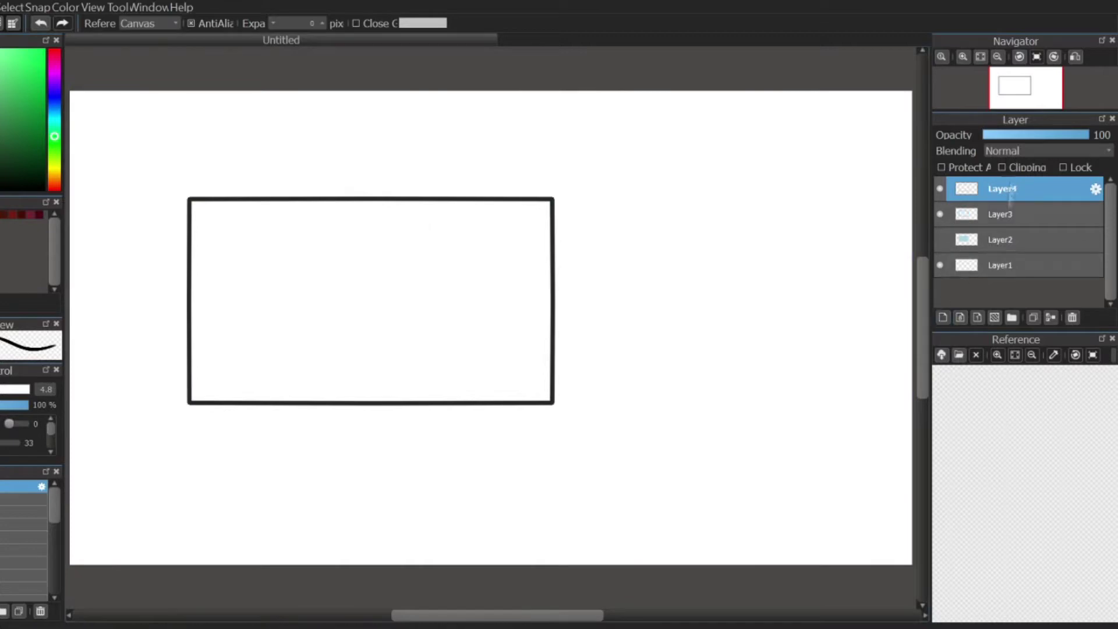
- Change the drawing colour to a blue hue, choose another pen preset and clear the selection around the rectangle
left_click(55, 95)
left_click_drag(55, 510, 56, 582)
left_click(35, 570)
left_click(194, 451)
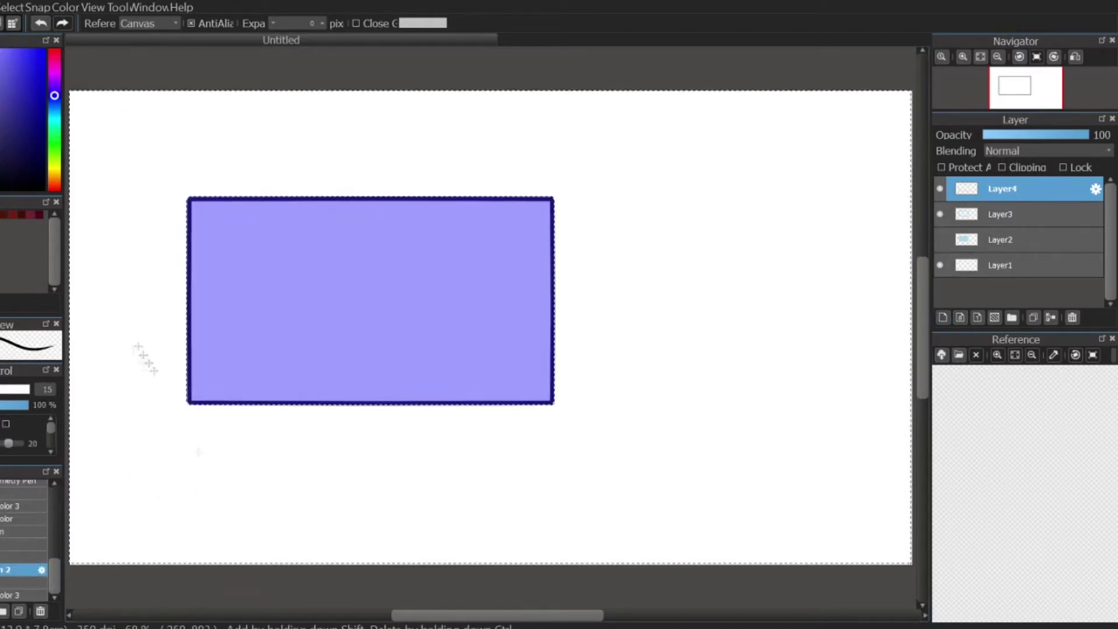
key("b")
key("ctrl+d")
- Try the pen with freehand strokes below the rectangle and undo them
left_click_drag(193, 476, 312, 424)
key("ctrl+z")
scroll(374, 22, "up", 5)
mouse_move(253, 501)
left_mouse_down()
mouse_move(320, 493)
mouse_move(356, 452)
left_mouse_up()
key("ctrl+z")
key("ctrl+z")
- Switch to the next brush preset and set it to size 21, 66 % opacity and a vivid blue
left_click(22, 582)
mouse_move(215, 493)
left_mouse_down()
mouse_move(218, 463)
mouse_move(338, 466)
left_mouse_up()
key("ctrl+z")
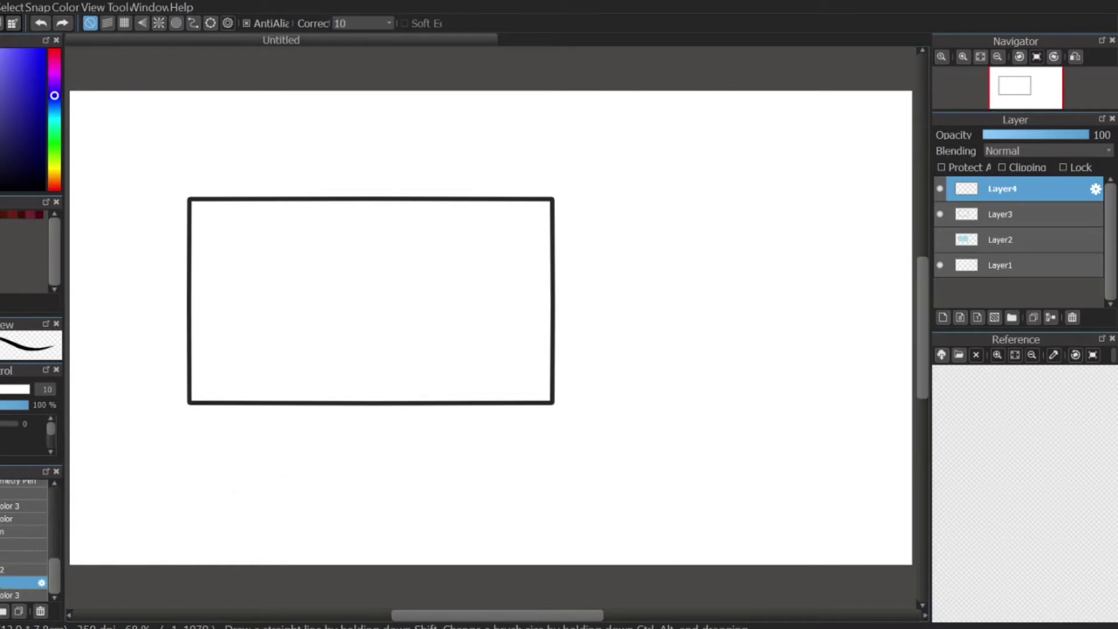
left_click(943, 56)
left_click(3, 389)
left_click_drag(282, 427, 577, 429)
key("ctrl+z")
left_click(2, 405)
left_click_drag(158, 446, 446, 412)
key("ctrl+z")
left_click_drag(431, 615, 392, 615)
left_click_drag(16, 65, 35, 64)
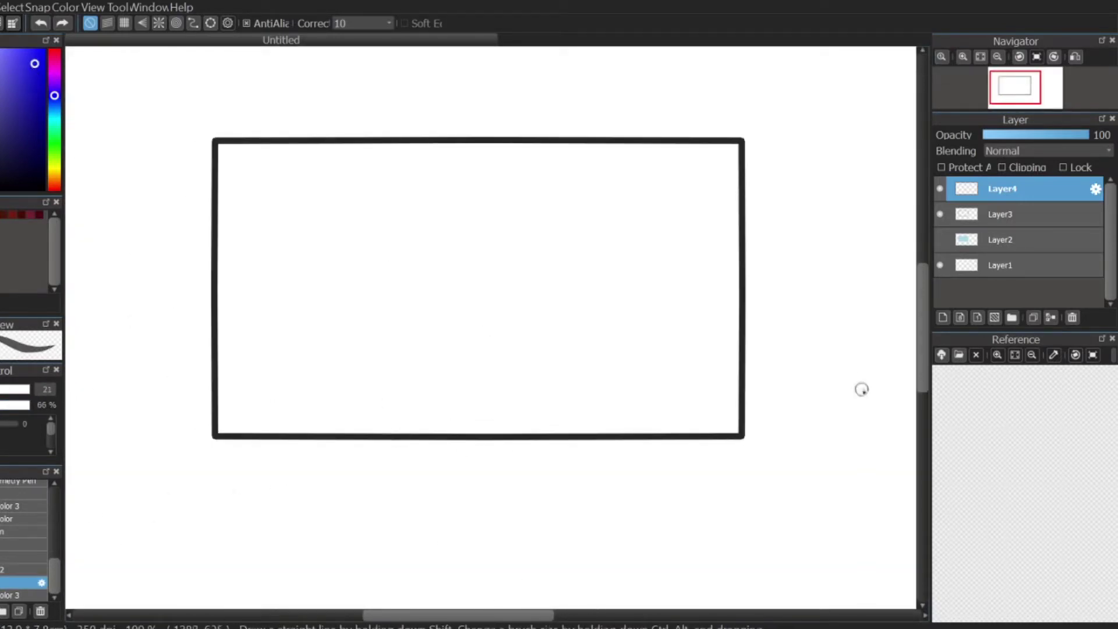
- Sketch a round wreath over the middle of the rectangle's top edge, with a horizontal line on each side
mouse_move(452, 110)
left_mouse_down()
mouse_move(524, 111)
mouse_move(489, 107)
mouse_move(487, 96)
mouse_move(511, 183)
left_mouse_up()
left_click_drag(486, 88, 491, 197)
left_click_drag(559, 91, 762, 91)
key("ctrl+z")
left_click_drag(925, 281, 924, 254)
left_click_drag(560, 208, 744, 213)
key("ctrl+z")
left_click_drag(217, 217, 437, 211)
key("ctrl+z")
mouse_move(229, 210)
left_mouse_down()
mouse_move(436, 212)
mouse_move(409, 214)
mouse_move(426, 216)
left_mouse_up()
key("ctrl+z")
left_click_drag(574, 208, 762, 212)
- Sketch a small star at the inner end of the line left of the wreath
left_click_drag(432, 220, 412, 214)
key("ctrl+z")
mouse_move(413, 212)
left_mouse_down()
mouse_move(429, 190)
mouse_move(431, 220)
mouse_move(416, 204)
mouse_move(438, 206)
left_mouse_up()
key("ctrl+z")
key("ctrl+z")
left_click_drag(412, 202, 438, 205)
key("ctrl+z")
key("ctrl+z")
key("ctrl+z")
left_click_drag(416, 204, 435, 221)
key("ctrl+z")
key("ctrl+z")
key("ctrl+z")
key("ctrl+z")
key("ctrl+z")
- Sketch a candy-cane hook at the inner end of the line right of the wreath
left_click_drag(569, 191, 576, 216)
key("ctrl+z")
mouse_move(420, 212)
left_mouse_down()
mouse_move(433, 189)
mouse_move(421, 216)
left_mouse_up()
key("ctrl+z")
- Sketch a ribbon bow with two hanging tails at the bottom of the wreath
mouse_move(492, 235)
left_mouse_down()
mouse_move(508, 230)
mouse_move(497, 297)
left_mouse_up()
key("ctrl+z")
key("ctrl+z")
mouse_move(527, 290)
left_mouse_down()
mouse_move(537, 298)
mouse_move(521, 318)
mouse_move(461, 350)
left_mouse_up()
key("ctrl+z")
key("ctrl+z")
mouse_move(486, 308)
left_mouse_down()
mouse_move(473, 348)
mouse_move(507, 343)
mouse_move(489, 313)
left_mouse_up()
- Sketch wavy garland strings around the rectangle's upper-right and lower-left corners
left_click_drag(681, 255, 754, 460)
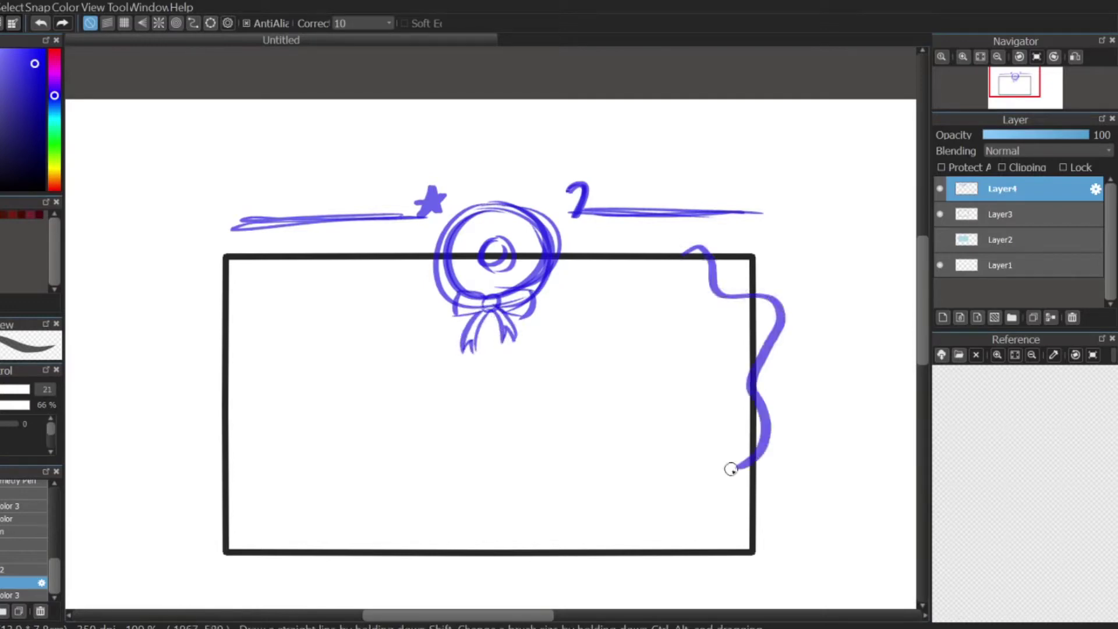
mouse_move(220, 446)
left_mouse_down()
mouse_move(235, 510)
mouse_move(266, 564)
mouse_move(335, 553)
left_mouse_up()
key("ctrl+z")
mouse_move(224, 444)
left_mouse_down()
mouse_move(247, 519)
mouse_move(308, 558)
mouse_move(261, 565)
mouse_move(312, 563)
mouse_move(206, 480)
mouse_move(327, 557)
left_mouse_up()
key("ctrl+z")
key("ctrl+z")
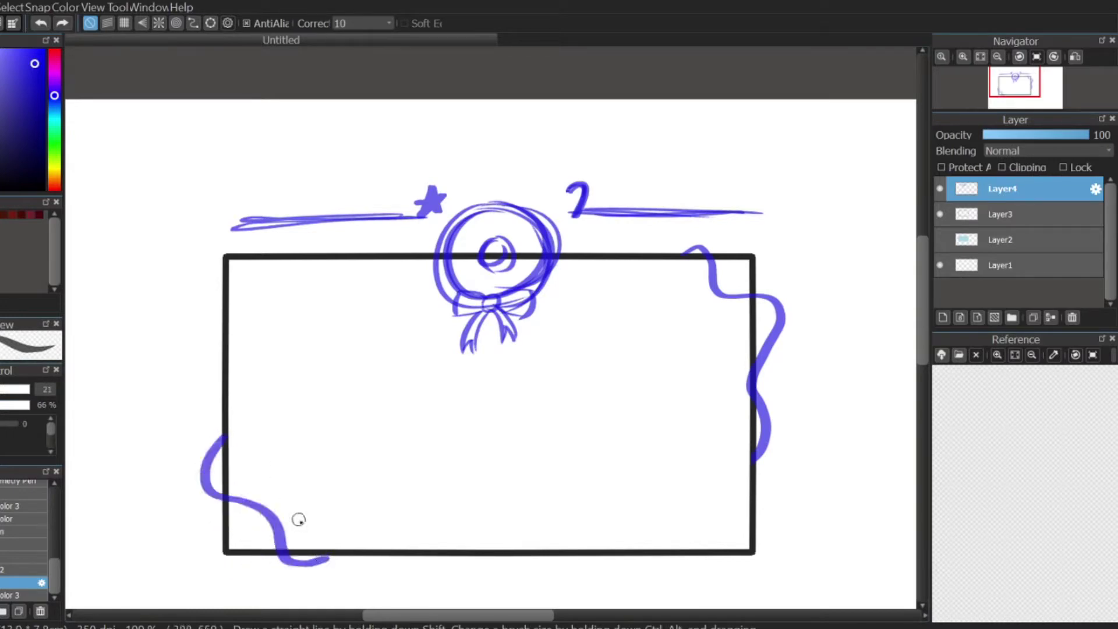
- Add small light bulbs along the garland at the rectangle's lower-left corner
mouse_move(203, 459)
left_mouse_down()
mouse_move(211, 487)
mouse_move(241, 504)
left_mouse_up()
mouse_move(264, 506)
left_mouse_down()
mouse_move(277, 515)
mouse_move(279, 549)
left_mouse_up()
left_click_drag(297, 559, 302, 562)
key("ctrl+z")
key("ctrl+z")
key("ctrl+z")
key("ctrl+z")
key("ctrl+z")
key("ctrl+z")
left_click_drag(208, 451, 246, 509)
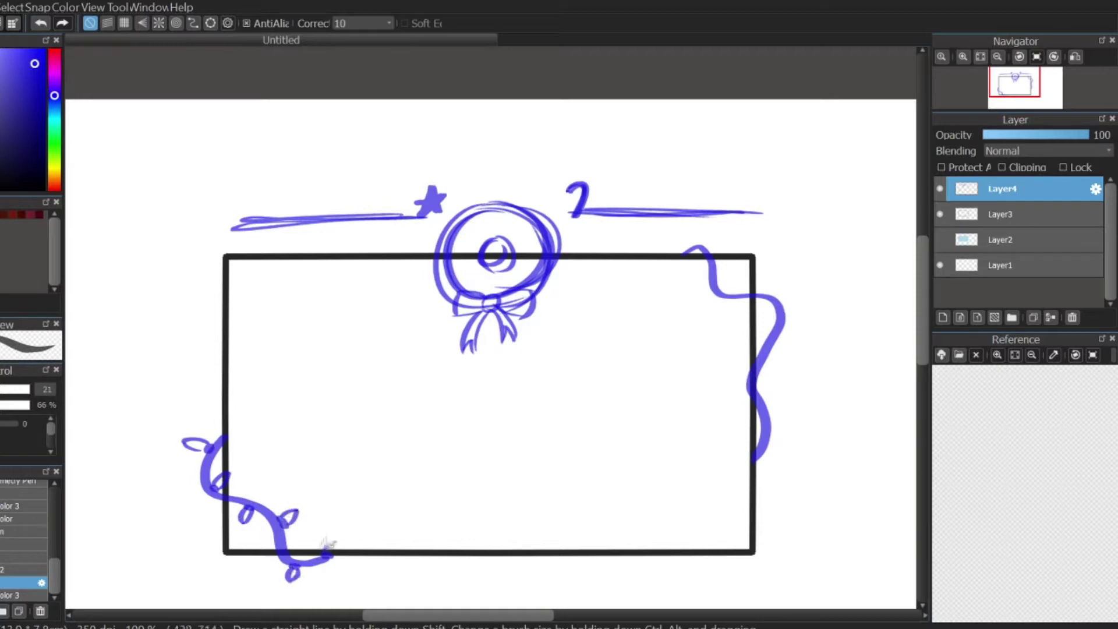
key("ctrl+z")
- Add small light bulbs along both sides of the garland on the rectangle's right edge
left_click_drag(684, 255, 690, 253)
left_click_drag(755, 460, 755, 452)
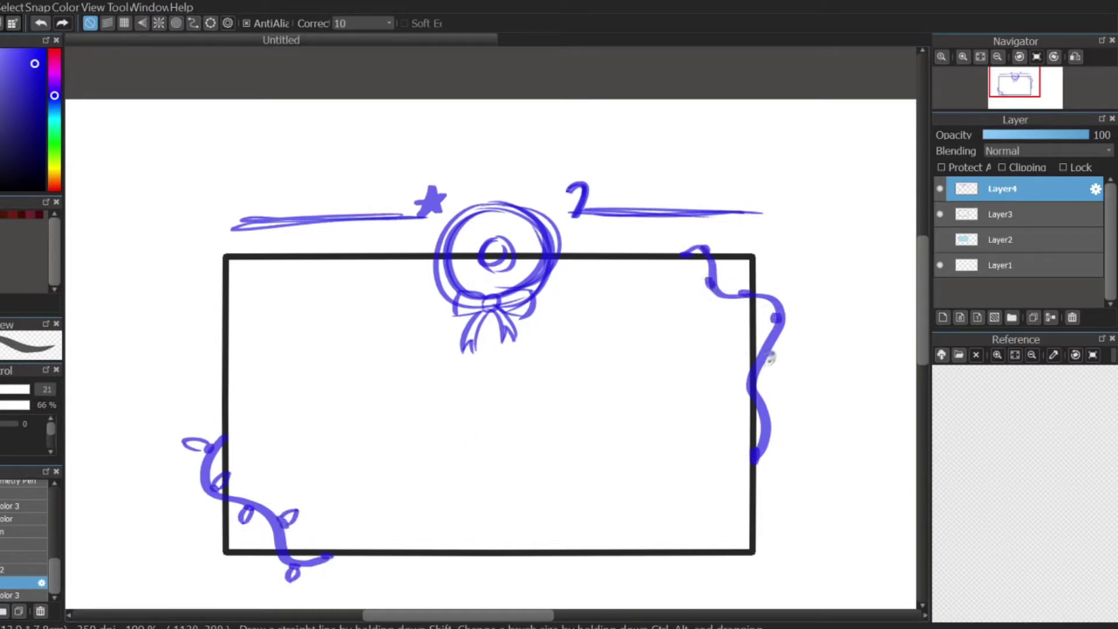
left_click_drag(740, 380, 748, 388)
left_click_drag(765, 320, 755, 318)
left_click_drag(712, 283, 701, 285)
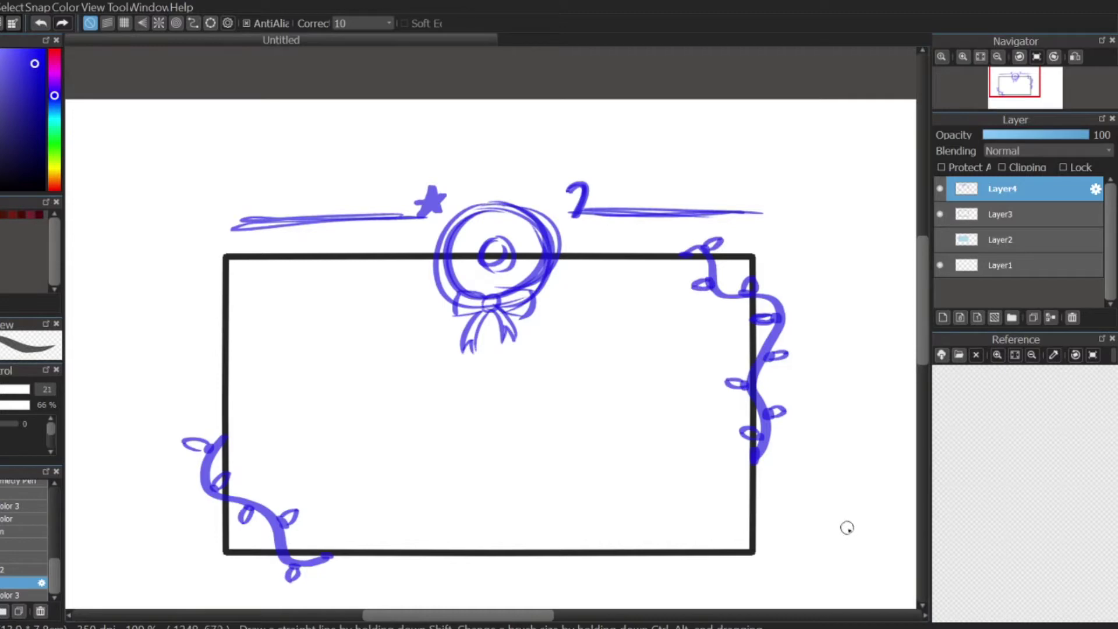
- Sketch large script lettering with a trailing stroke across the rectangle's lower-right corner
mouse_move(548, 520)
left_mouse_down()
mouse_move(638, 503)
mouse_move(747, 536)
left_mouse_up()
key("ctrl+z")
mouse_move(594, 549)
left_mouse_down()
mouse_move(613, 559)
mouse_move(825, 551)
left_mouse_up()
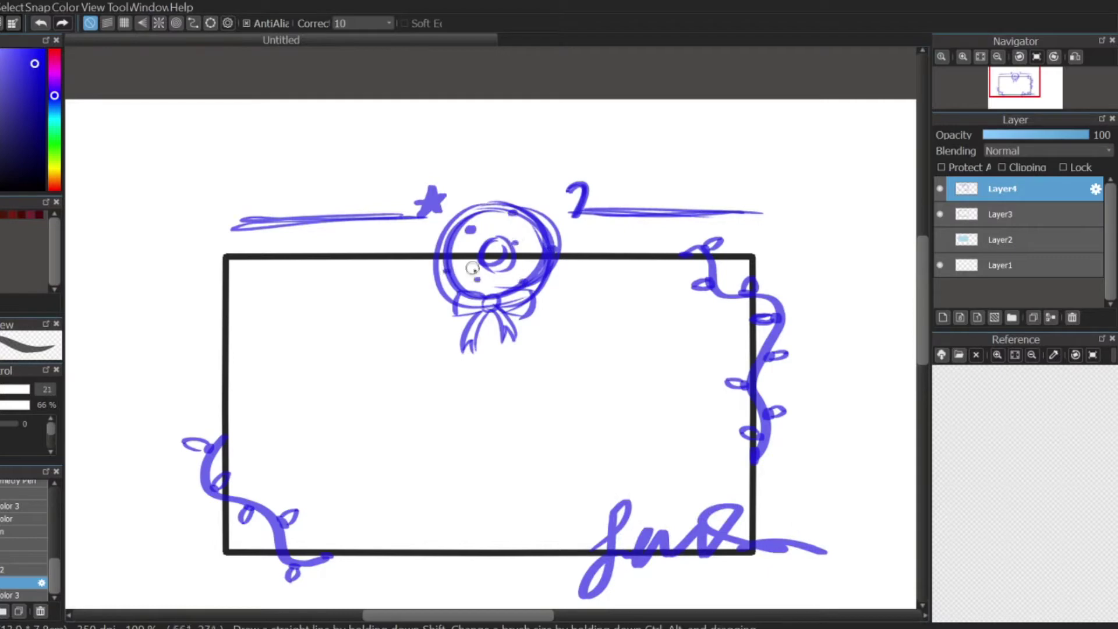
- Thicken the candy-cane hook and fill in the star beside the wreath
left_click_drag(562, 192, 582, 175)
mouse_move(418, 216)
left_mouse_down()
mouse_move(418, 204)
mouse_move(416, 217)
left_mouse_up()
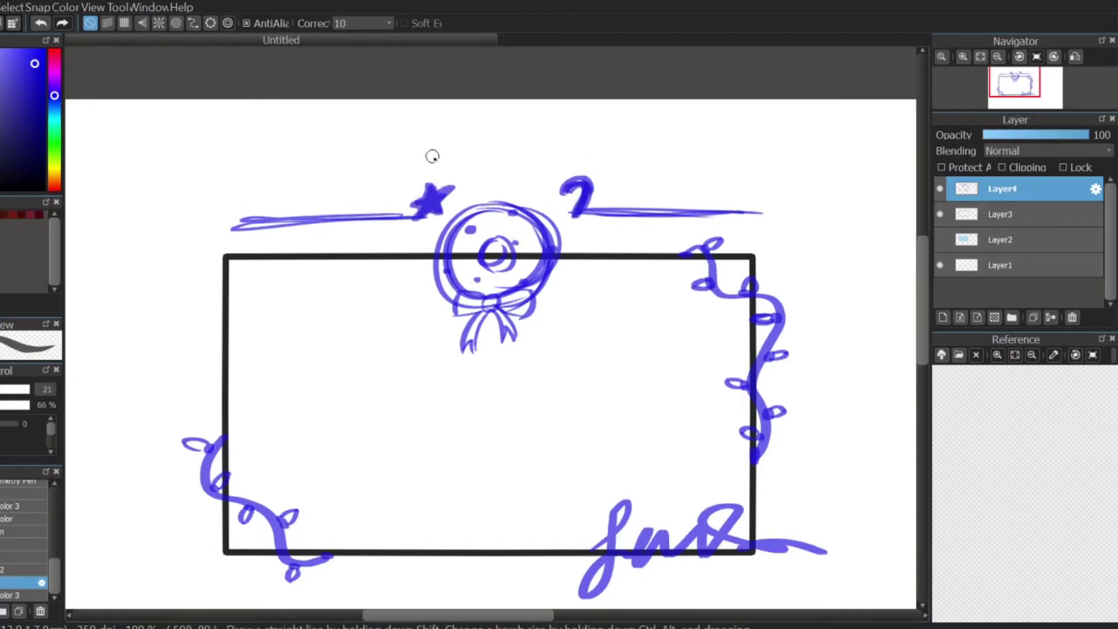
- Lasso the wreath with its bow and scale it down slightly on the rectangle's top edge
key("l")
mouse_move(420, 310)
left_mouse_down()
mouse_move(579, 298)
mouse_move(407, 277)
left_mouse_up()
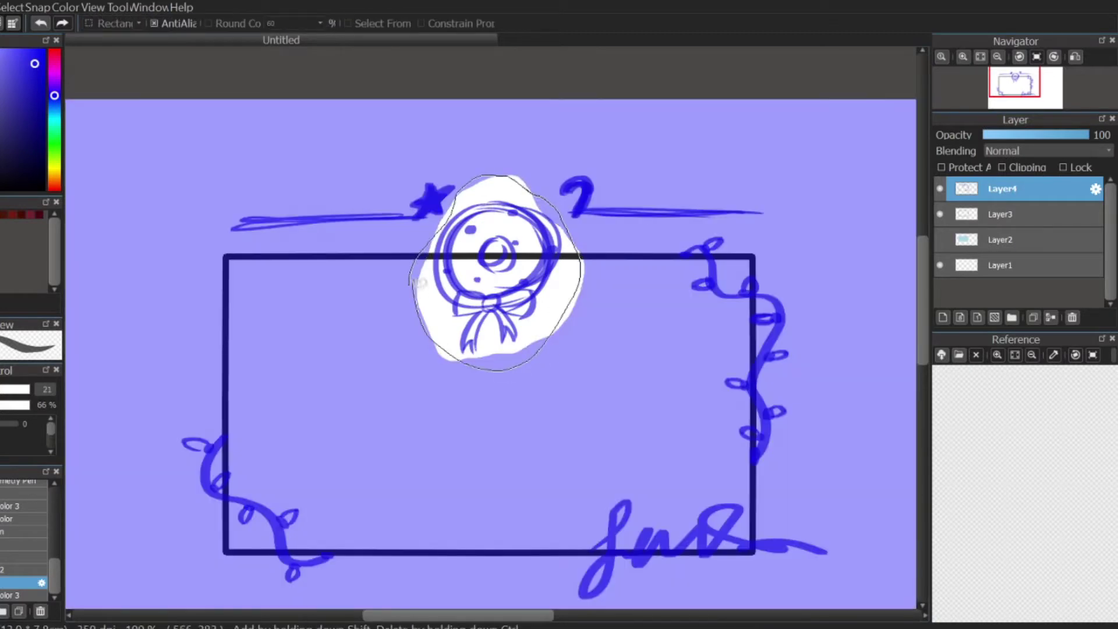
key("ctrl+t")
left_click_drag(407, 147, 441, 183)
left_click_drag(548, 259, 544, 219)
left_click_drag(552, 260, 555, 281)
left_click(880, 609)
- Lasso the star and hook with their lines and scale them down to sit closer to the wreath
mouse_move(594, 232)
left_mouse_down()
mouse_move(607, 239)
mouse_move(594, 233)
left_mouse_up()
mouse_move(457, 198)
left_mouse_down()
mouse_move(259, 195)
mouse_move(474, 176)
left_mouse_up()
key("ctrl+t")
left_click_drag(812, 127, 774, 134)
mouse_move(762, 160)
left_mouse_down()
mouse_move(767, 176)
mouse_move(804, 145)
mouse_move(751, 145)
left_mouse_up()
left_click(880, 608)
- Write the label "Overlay" in black below the rectangle, with an arrow pointing to the script lettering
left_click(998, 56)
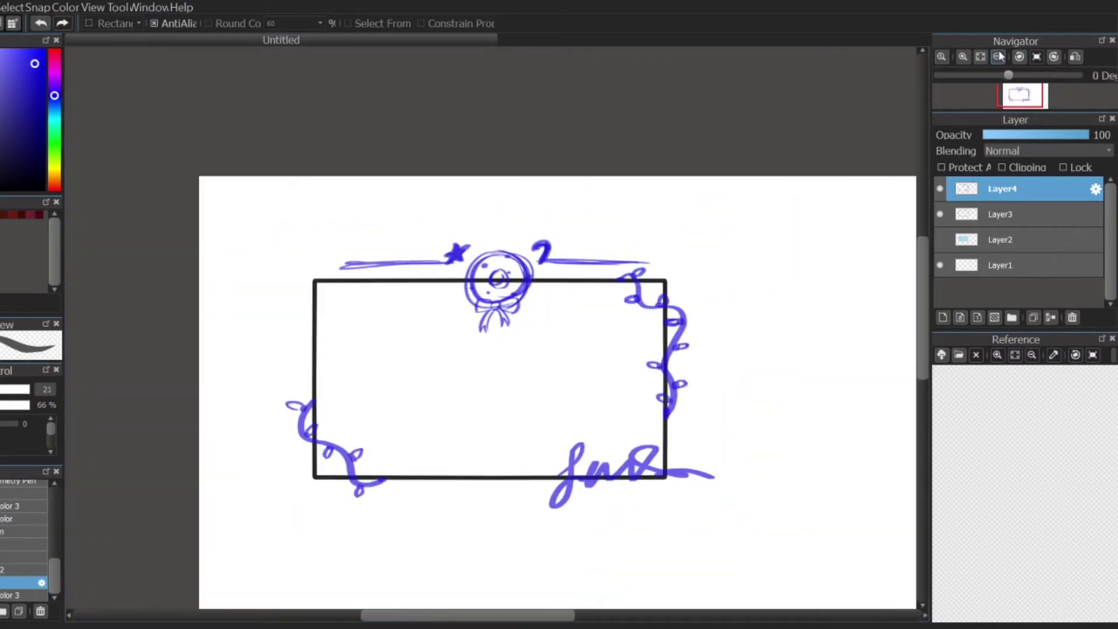
left_click(998, 57)
left_click(998, 57)
left_click(963, 57)
mouse_move(466, 615)
left_mouse_down()
mouse_move(456, 615)
mouse_move(478, 615)
left_mouse_up()
left_click(1, 186)
key("b")
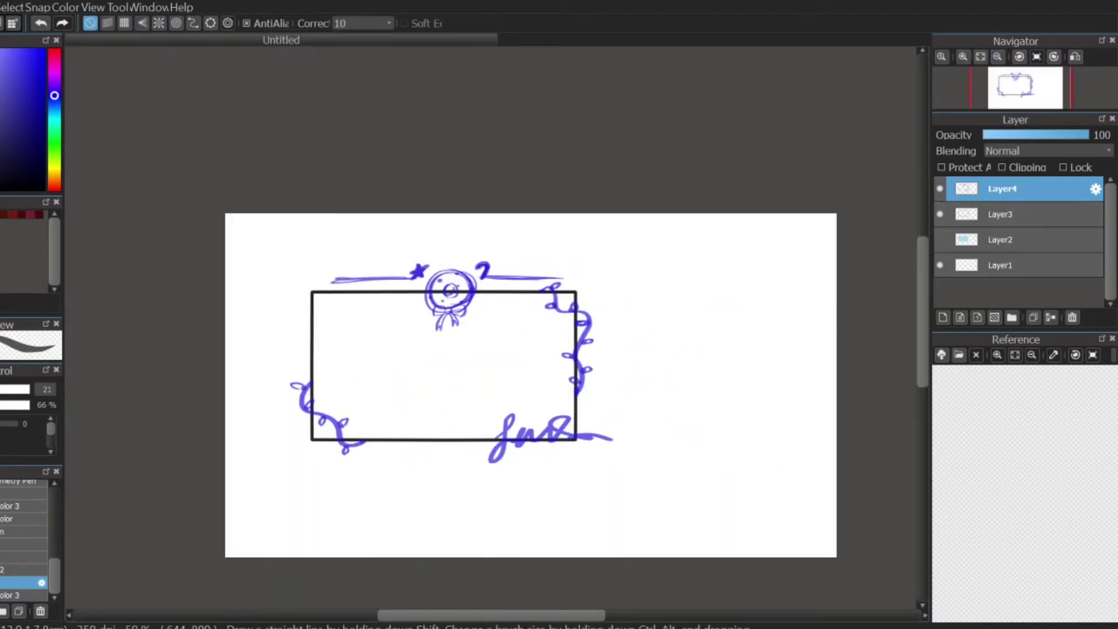
left_click_drag(351, 496, 353, 495)
left_click_drag(368, 502, 415, 499)
left_click_drag(420, 488, 424, 511)
mouse_move(440, 497)
left_mouse_down()
mouse_move(453, 547)
mouse_move(488, 503)
left_mouse_up()
left_click_drag(498, 495, 517, 465)
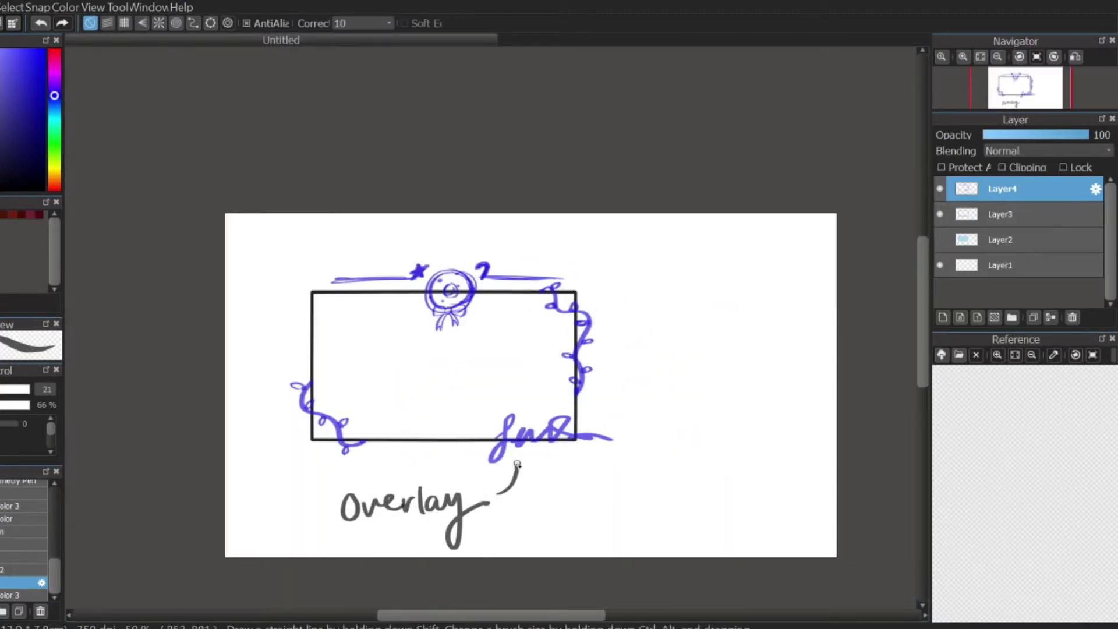
- Write the label "Animated" to the right of the rectangle, with an arrow pointing to the upper-right garland
left_click(963, 57)
left_click(963, 57)
left_click(998, 57)
left_click_drag(630, 293, 654, 271)
mouse_move(630, 285)
left_mouse_down()
mouse_move(640, 293)
mouse_move(767, 220)
left_mouse_up()
- Draw a long curved arrow from the "Animated" label over the rectangle to the lower-left garland
mouse_move(693, 279)
left_mouse_down()
mouse_move(233, 489)
mouse_move(243, 496)
left_mouse_up()
key("ctrl+z")
key("ctrl+z")
mouse_move(695, 226)
left_mouse_down()
mouse_move(527, 189)
mouse_move(227, 471)
left_mouse_up()
left_click_drag(226, 464, 238, 475)
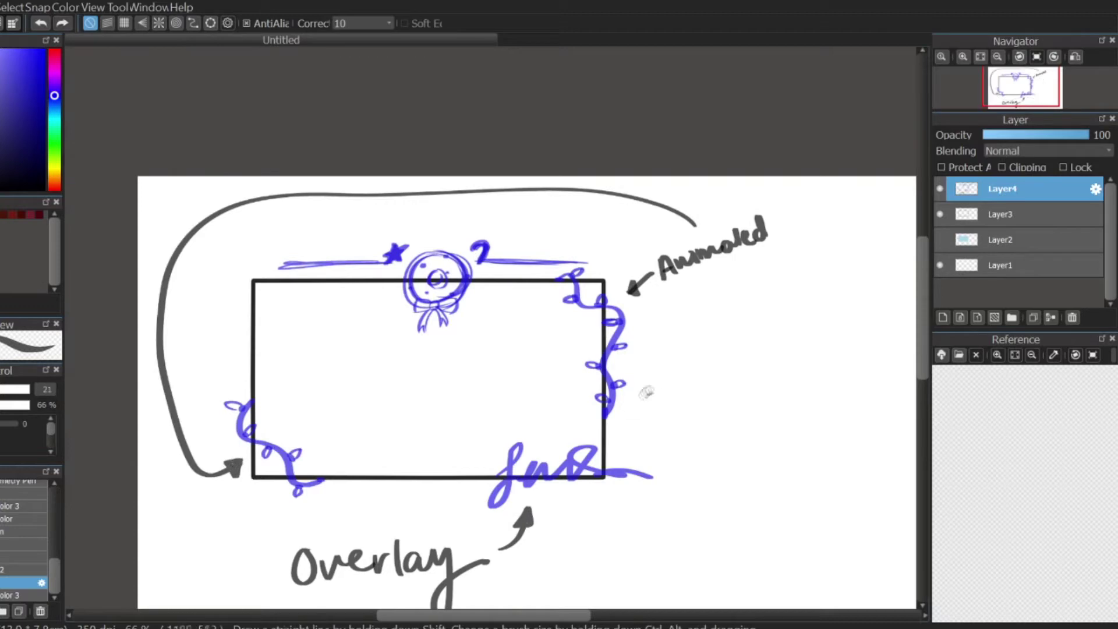
- Label the hook's line "Follow" and the star's line "Sub", each with a small arrow
mouse_move(497, 226)
left_mouse_down()
mouse_move(515, 208)
mouse_move(562, 209)
left_mouse_up()
left_click_drag(312, 217, 350, 226)
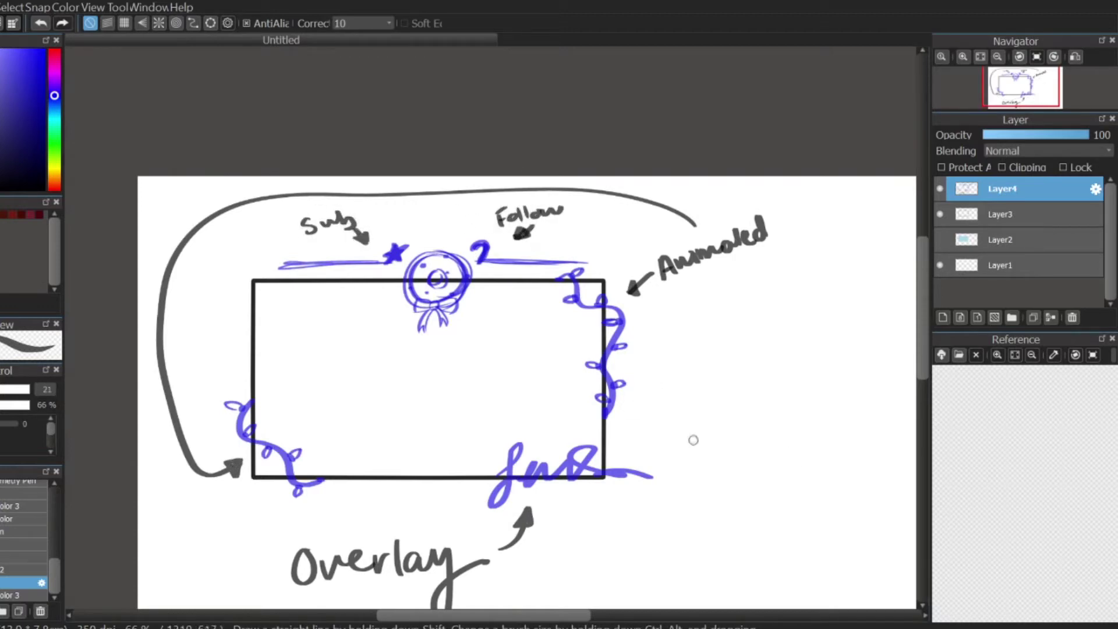
- Write "Merry Christmas" with an underline flourish and a small heart to the right of the rectangle
mouse_move(695, 412)
left_mouse_down()
mouse_move(769, 396)
mouse_move(756, 466)
mouse_move(838, 408)
mouse_move(877, 400)
left_mouse_up()
left_click_drag(770, 497, 864, 506)
left_click_drag(851, 349, 854, 365)
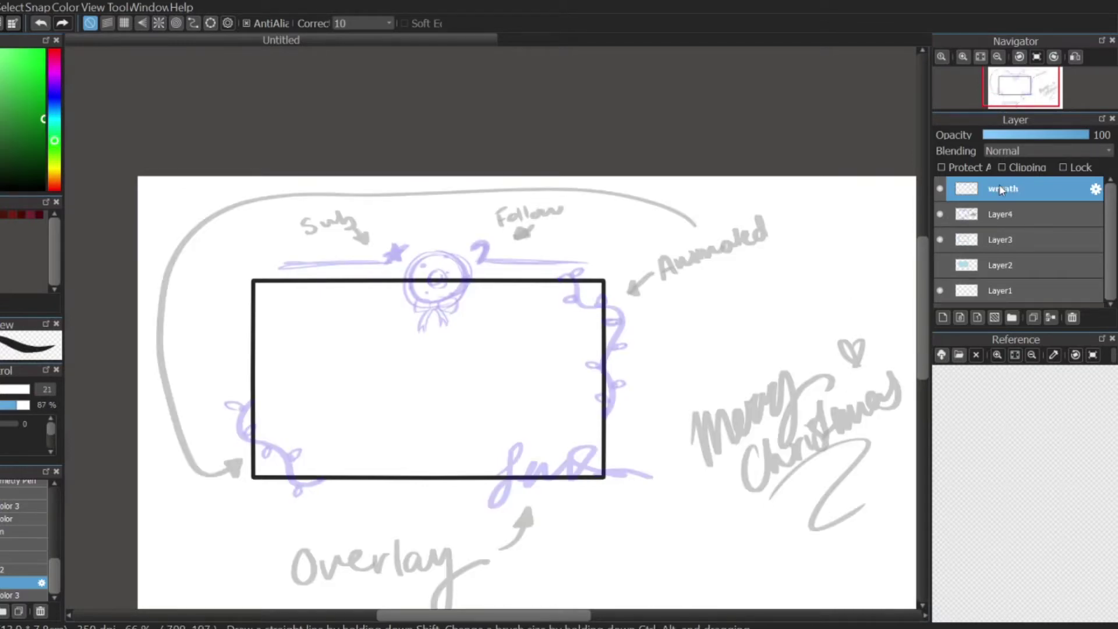
scroll(437, 280, "up", 4)
mouse_move(337, 158)
left_mouse_down()
mouse_move(314, 257)
mouse_move(335, 268)
left_mouse_up()
scroll(367, 23, "down", 10)
left_click_drag(340, 159, 412, 248)
key("ctrl+z")
key("ctrl+z")
mouse_move(309, 176)
left_mouse_down()
mouse_move(418, 214)
mouse_move(424, 204)
left_mouse_up()
left_click_drag(389, 156, 403, 284)
left_click_drag(304, 236, 398, 287)
mouse_move(344, 275)
left_mouse_down()
mouse_move(412, 259)
mouse_move(377, 297)
left_mouse_up()
key("ctrl+z")
key("ctrl+z")
key("ctrl+z")
left_click_drag(304, 247, 382, 291)
left_click_drag(425, 238, 364, 299)
left_click_drag(397, 156, 306, 213)
key("ctrl+z")
left_click_drag(351, 142, 327, 238)
mouse_move(326, 152)
left_mouse_down()
mouse_move(420, 167)
mouse_move(412, 223)
left_mouse_up()
key("ctrl+z")
left_click_drag(415, 157, 425, 271)
left_click_drag(302, 221, 335, 291)
mouse_move(326, 285)
left_mouse_down()
mouse_move(411, 292)
mouse_move(325, 286)
left_mouse_up()
key("ctrl+z")
key("ctrl+z")
key("ctrl+z")
key("ctrl+z")
key("ctrl+z")
key("ctrl+z")
key("ctrl+z")
key("ctrl+z")
key("ctrl+z")
key("ctrl+z")
key("ctrl+z")
mouse_move(384, 156)
left_mouse_down()
mouse_move(367, 152)
mouse_move(349, 276)
mouse_move(428, 237)
left_mouse_up()
key("ctrl+z")
key("ctrl+z")
- Outline the wreath in dark green over the sketched circle and add a new layer beneath the outline
left_click_drag(417, 185, 375, 277)
left_click_drag(394, 166, 294, 224)
left_click_drag(319, 175, 333, 277)
left_click_drag(317, 256, 389, 272)
key("ctrl+z")
key("ctrl+z")
left_click_drag(321, 274, 396, 279)
key("ctrl+shift+n")
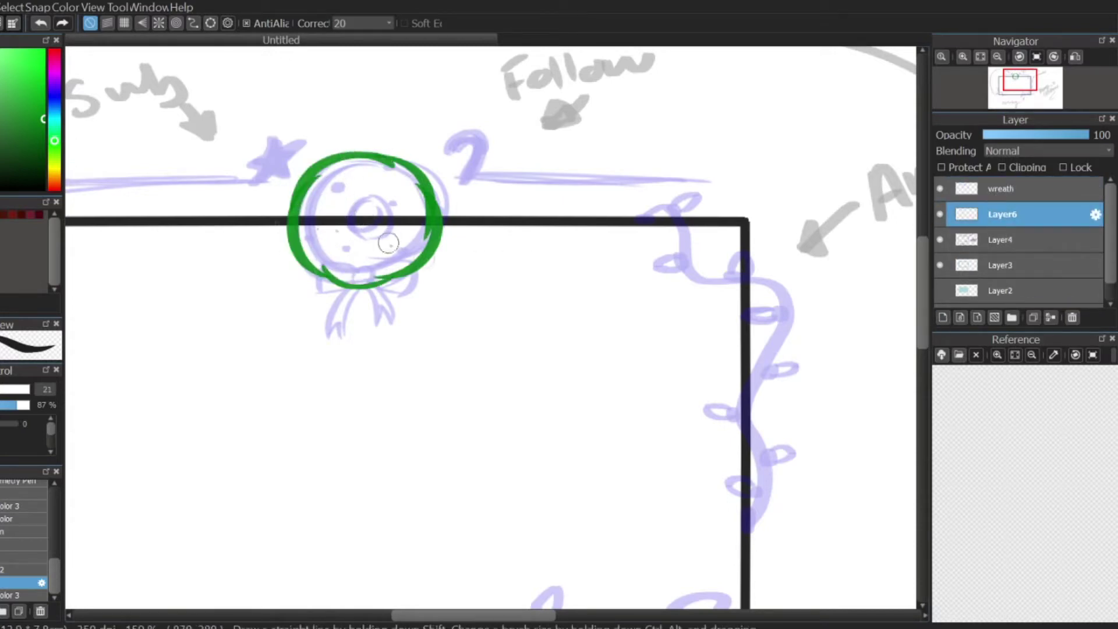
left_click_drag(322, 183, 311, 251)
left_click_drag(343, 167, 326, 264)
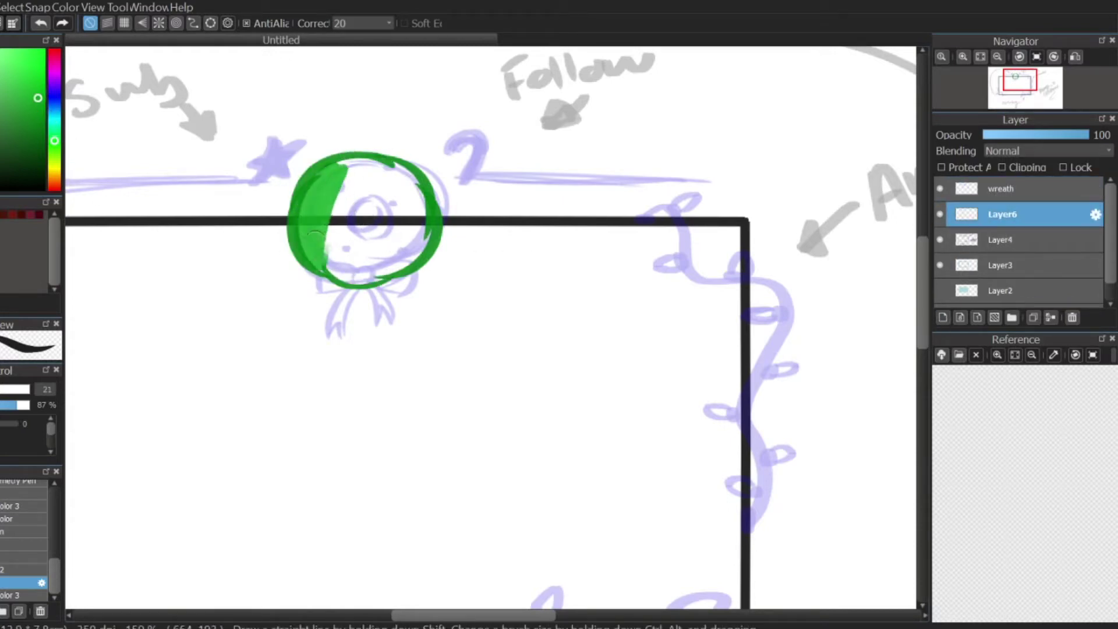
left_click_drag(323, 222, 333, 270)
key("ctrl+z")
key("ctrl+z")
key("ctrl+z")
- Fill the inside of the wreath with bright green at 100% opacity on the layer beneath the outline
left_click_drag(1002, 214, 1002, 184)
left_click(27, 405)
left_click_drag(329, 173, 317, 252)
left_click_drag(1023, 189, 1023, 216)
mouse_move(336, 173)
left_mouse_down()
mouse_move(349, 173)
mouse_move(368, 221)
mouse_move(418, 209)
mouse_move(391, 265)
mouse_move(343, 279)
mouse_move(360, 283)
left_mouse_up()
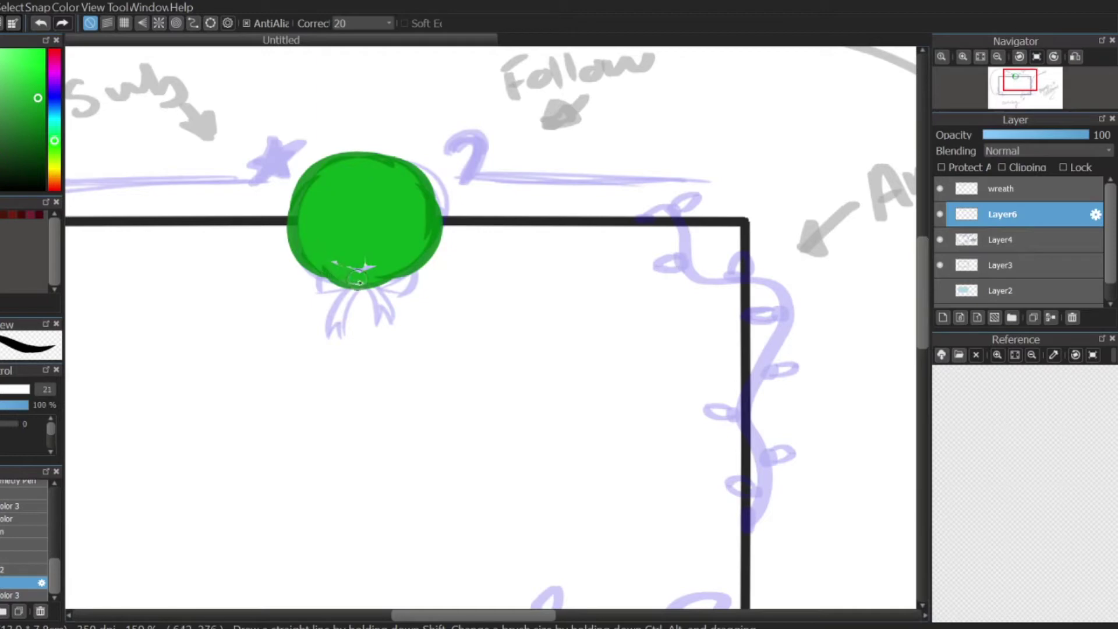
- Paint a small dark green ring at the wreath's center with 85% opacity and erase a hole inside it
left_click(1033, 190)
right_click(438, 211)
left_click(15, 404)
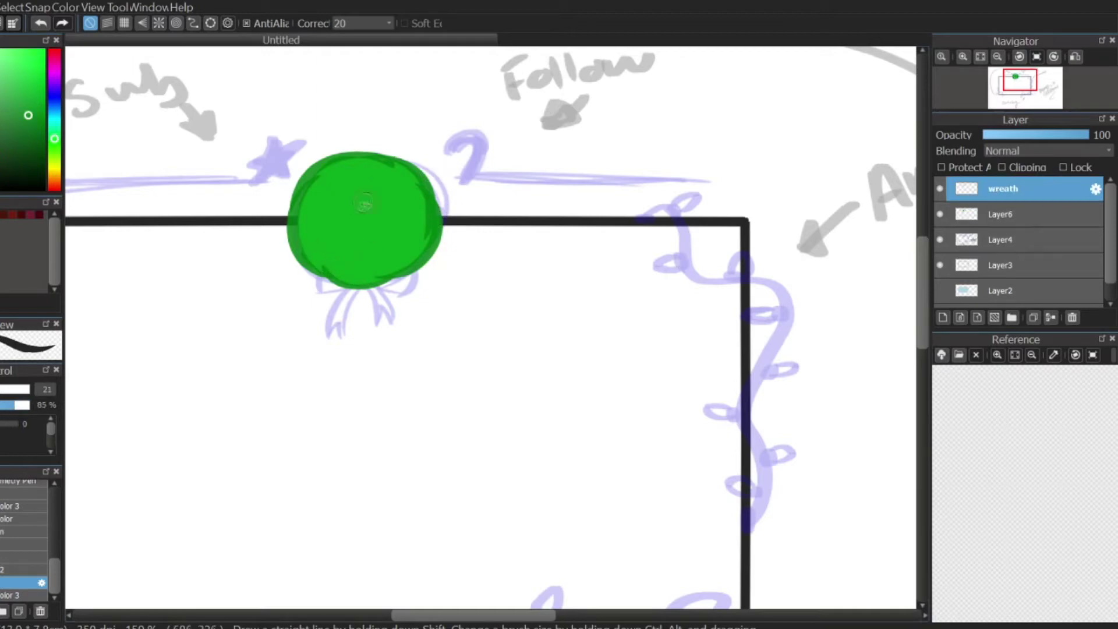
key("ctrl+z")
key("e")
left_click(1023, 214)
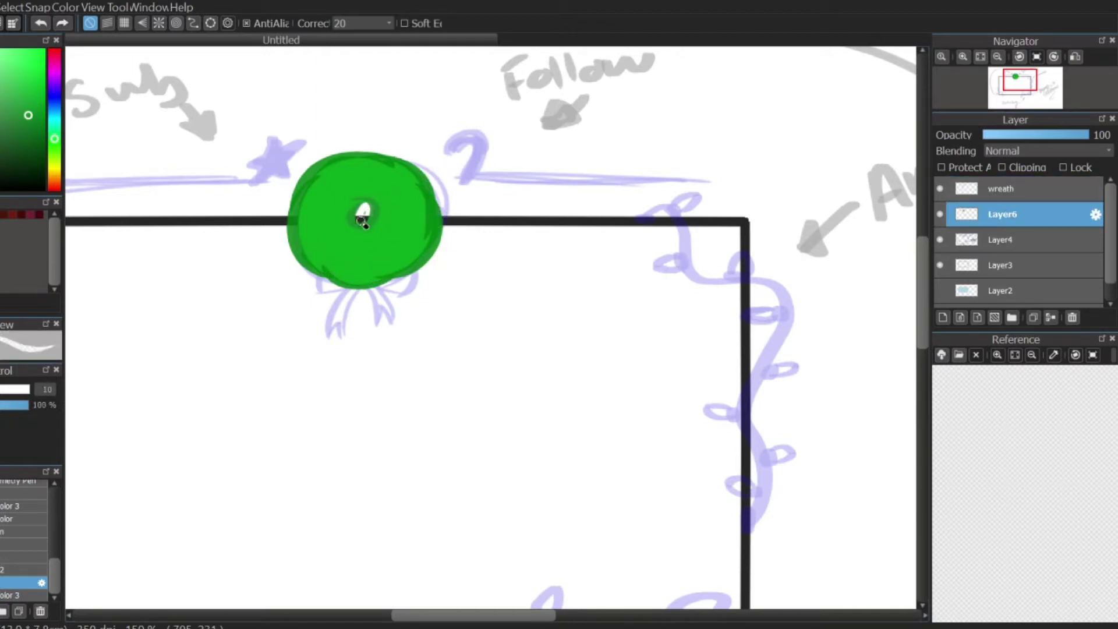
key("b")
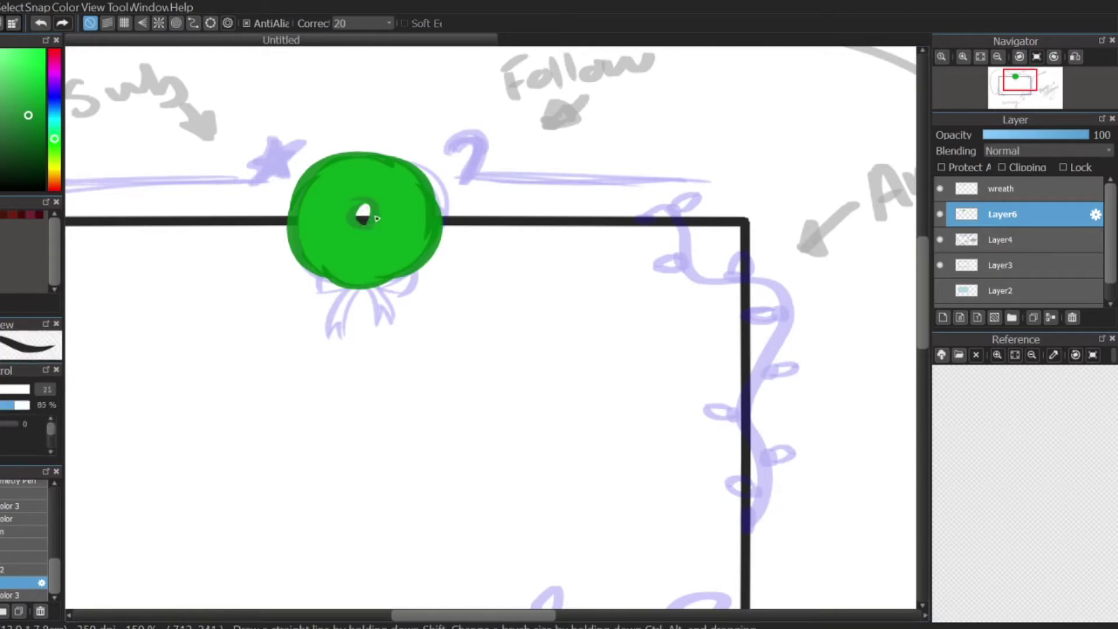
- Shade the wreath's outer edge and center hole with dark green strokes at 100% opacity on the wreath layer
left_click(28, 405)
key("ctrl+z")
key("ctrl+z")
mouse_move(357, 149)
left_mouse_down()
mouse_move(298, 191)
mouse_move(285, 227)
left_mouse_up()
left_click(1023, 190)
key("ctrl+z")
left_click_drag(323, 166, 301, 210)
mouse_move(344, 153)
left_mouse_down()
mouse_move(422, 221)
mouse_move(394, 267)
left_mouse_up()
key("ctrl+z")
left_click_drag(370, 231, 383, 217)
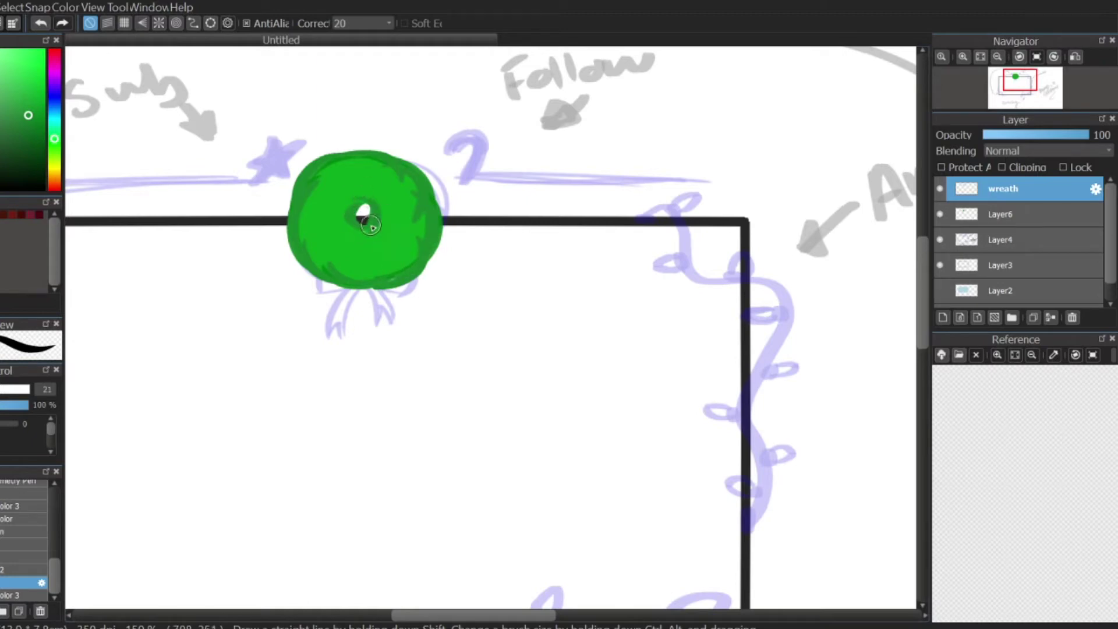
key("alt+Down")
left_click(397, 269, "alt")
- Dot yellow and red lights around the wreath on a new layer above it
left_click(999, 192)
left_click(54, 115)
left_click(44, 59)
left_click(943, 317)
left_click_drag(333, 184, 329, 186)
key("ctrl+z")
left_click(55, 161)
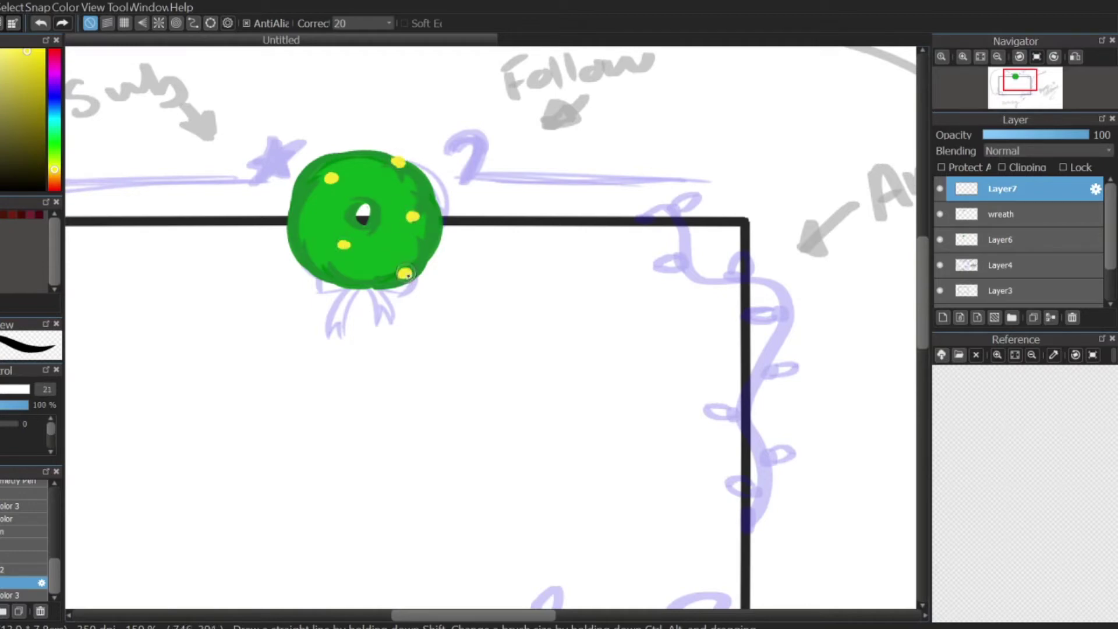
left_click(55, 188)
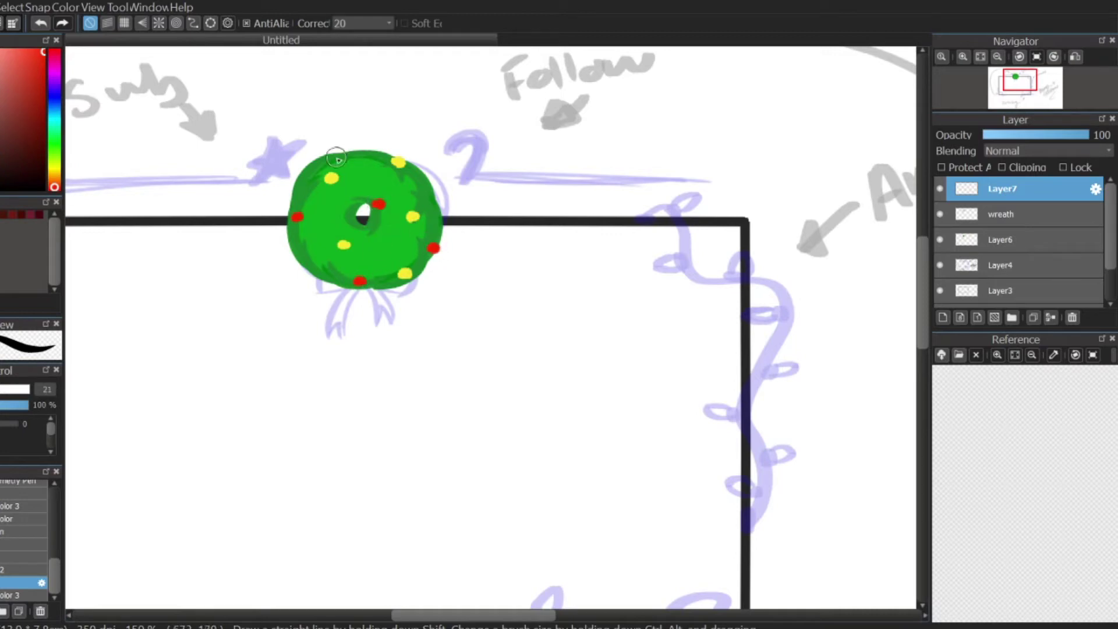
left_click(305, 265)
- Draw the red knot and loops of a bow at the bottom of the wreath on a new layer
left_click(943, 318)
left_click(362, 283)
key("ctrl+z")
mouse_move(318, 276)
left_mouse_down()
mouse_move(322, 299)
mouse_move(372, 280)
mouse_move(407, 294)
mouse_move(357, 277)
mouse_move(392, 326)
left_mouse_up()
key("ctrl+z")
key("ctrl+z")
left_click(370, 281)
key("ctrl+z")
key("ctrl+z")
mouse_move(392, 324)
left_mouse_down()
mouse_move(380, 296)
mouse_move(376, 329)
mouse_move(393, 326)
left_mouse_up()
key("ctrl+z")
key("ctrl+z")
- Draw the bow's forked ribbon tails in dark red below the knot
left_click_drag(351, 296, 324, 333)
key("ctrl+z")
left_click_drag(355, 296, 345, 339)
key("ctrl+z")
mouse_move(324, 337)
left_mouse_down()
mouse_move(336, 320)
mouse_move(345, 336)
left_mouse_up()
key("ctrl+z")
key("ctrl+z")
key("ctrl+z")
left_click_drag(356, 296, 331, 324)
left_click_drag(330, 324, 343, 331)
key("ctrl+z")
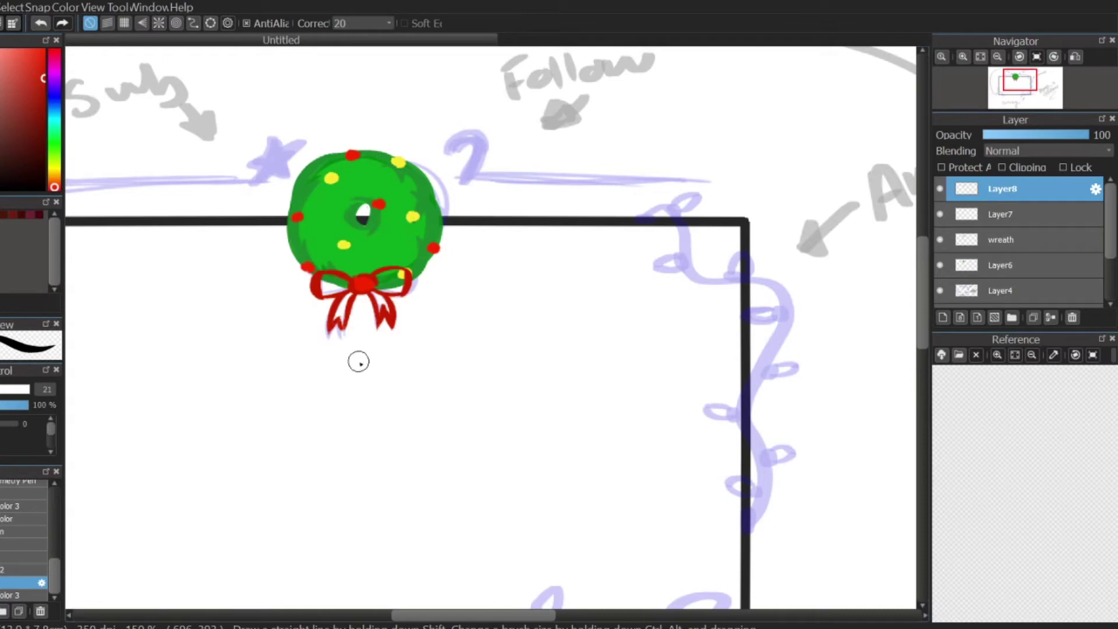
- Fill the bow with dark red on a new layer beneath its outline and shade it with slightly varied reds
key("ctrl+shift+n")
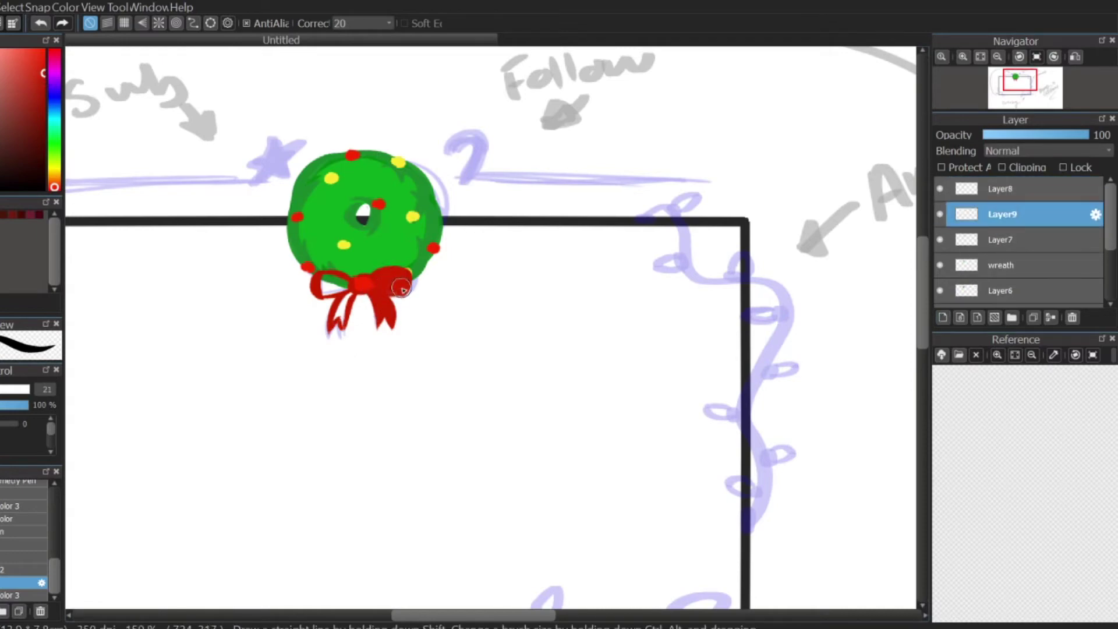
left_click_drag(348, 288, 329, 294)
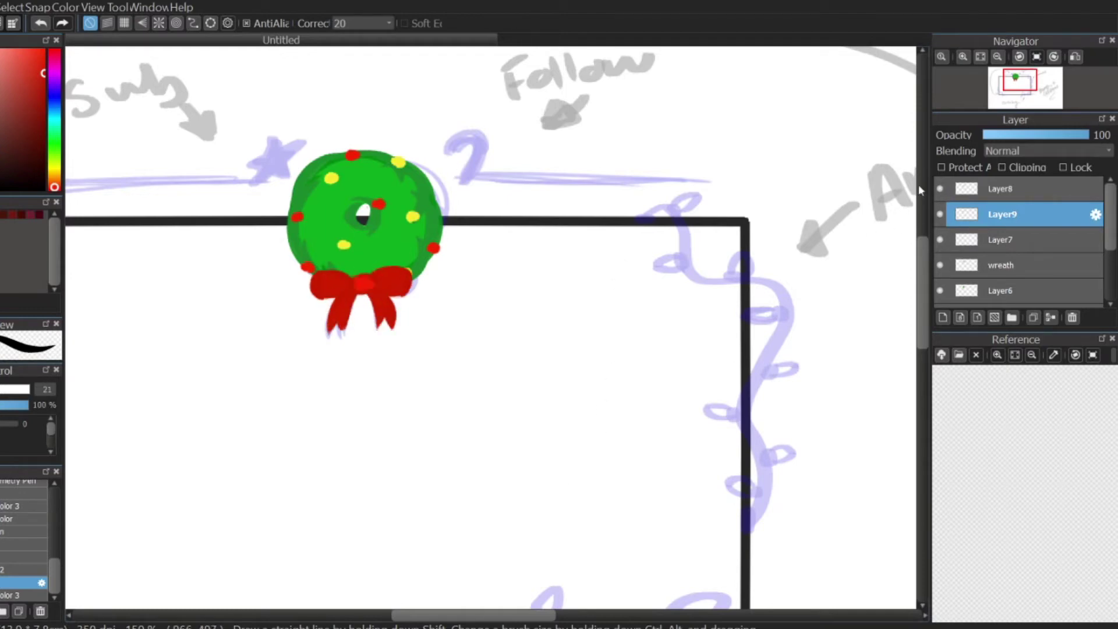
left_click(974, 182)
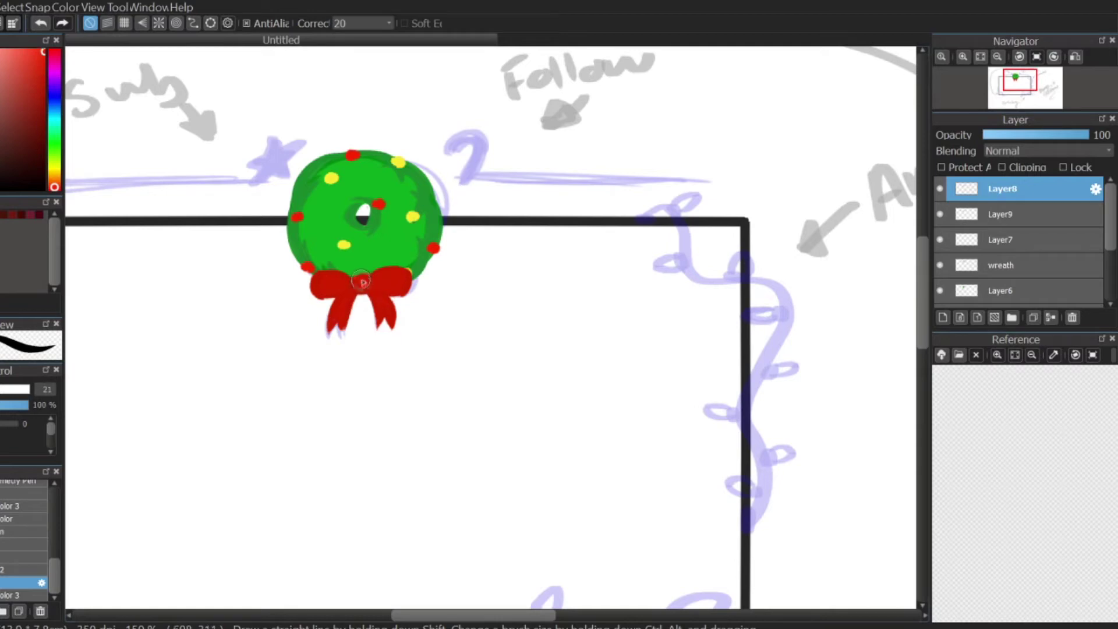
key("Down")
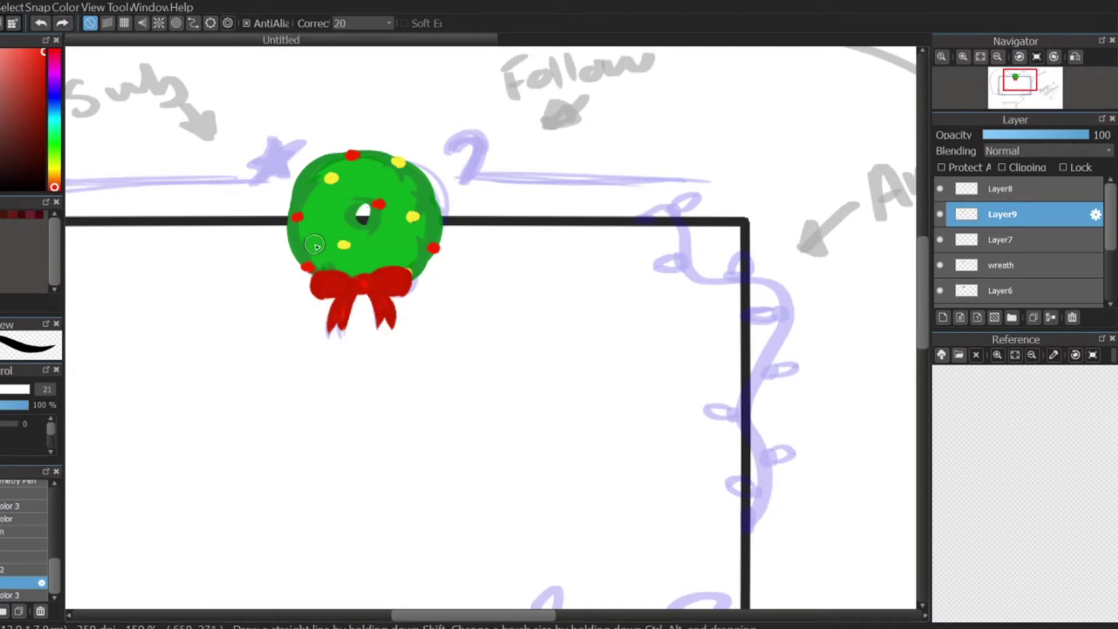
left_click(43, 82)
left_click(39, 66)
left_click(42, 66)
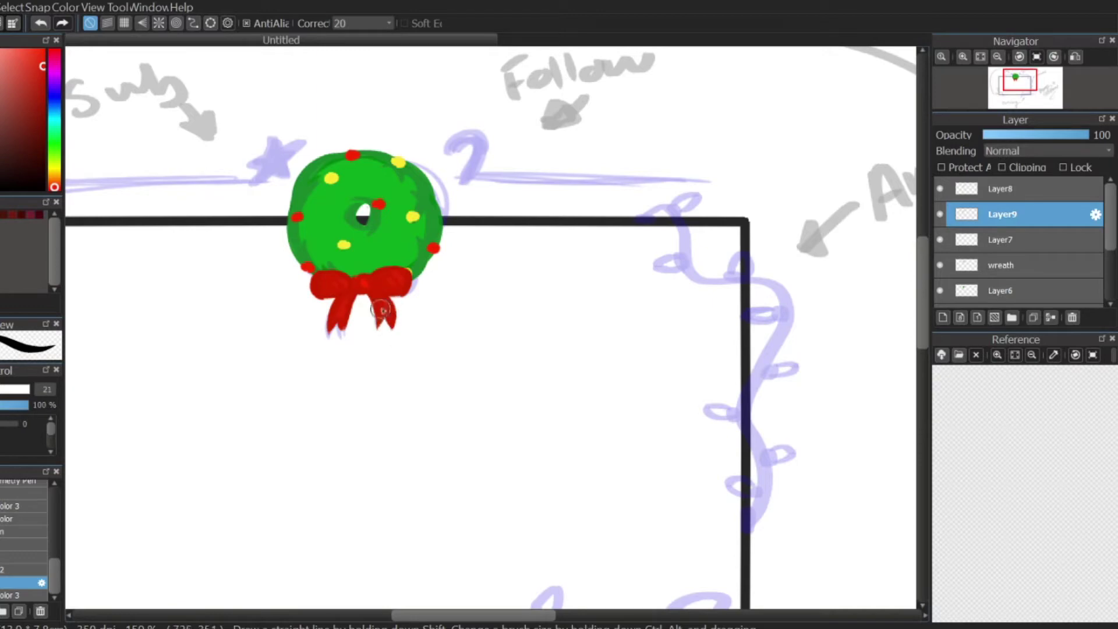
- Shade the bow's knot with red strokes on the bow outline layer, using brush size 15
left_click(981, 57)
left_click(963, 57)
left_click(964, 57)
left_click(963, 56)
left_click(963, 56)
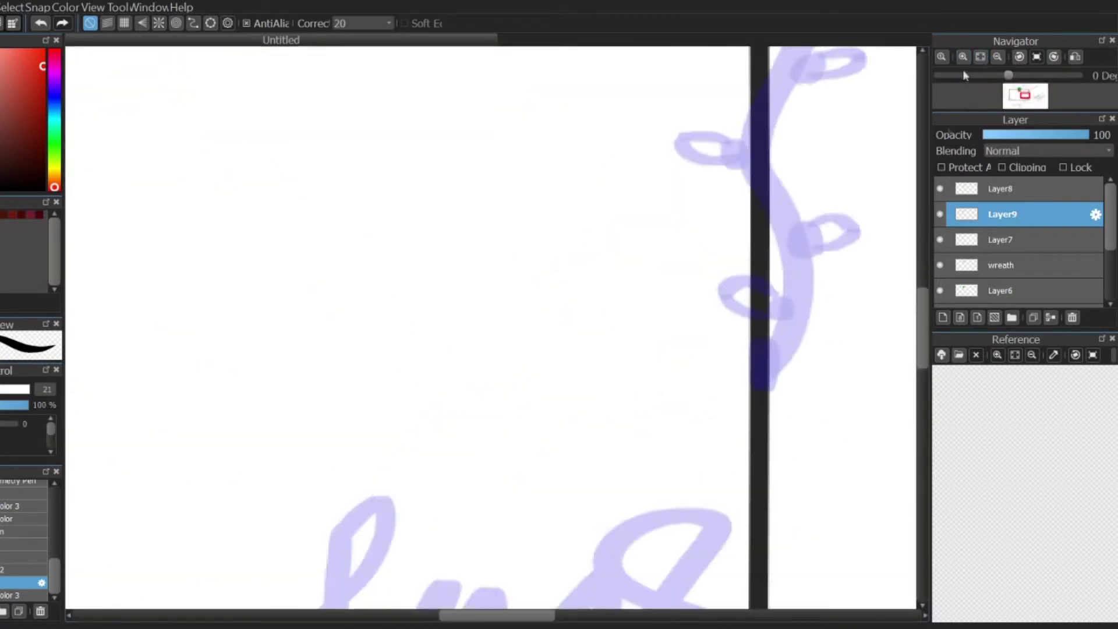
left_click_drag(326, 146, 682, 553)
left_click_drag(375, 271, 573, 268)
left_click(1002, 189)
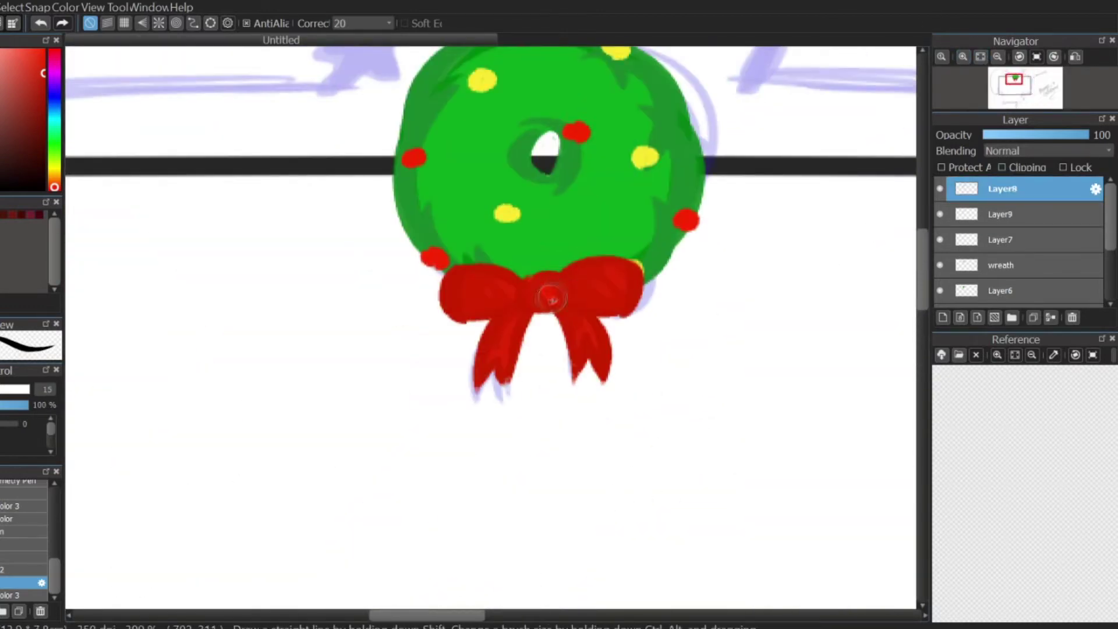
left_click_drag(551, 273, 564, 294)
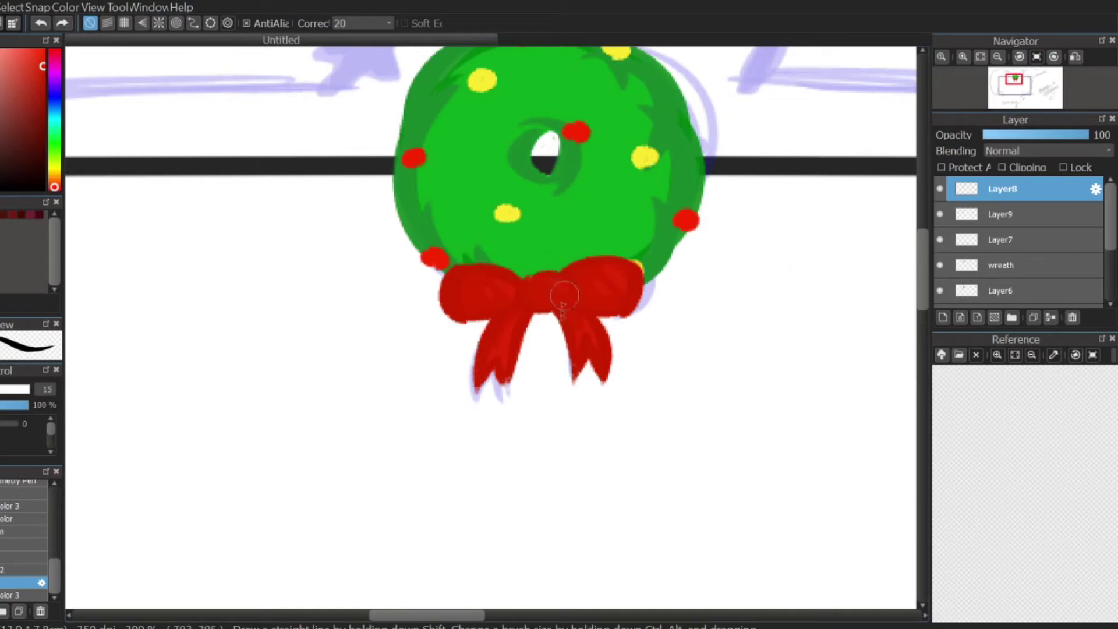
- Add curved mid-green shading strokes around the wreath's body at 68% opacity on the green fill layer
left_click(1015, 78)
left_click(958, 291)
right_click(395, 179)
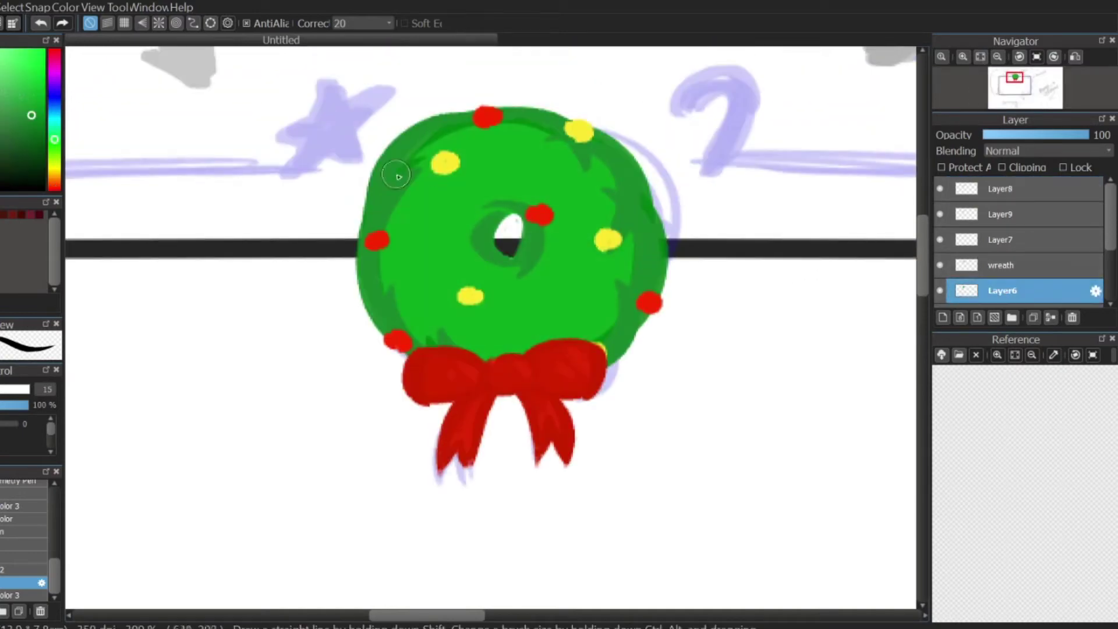
left_click(1, 405)
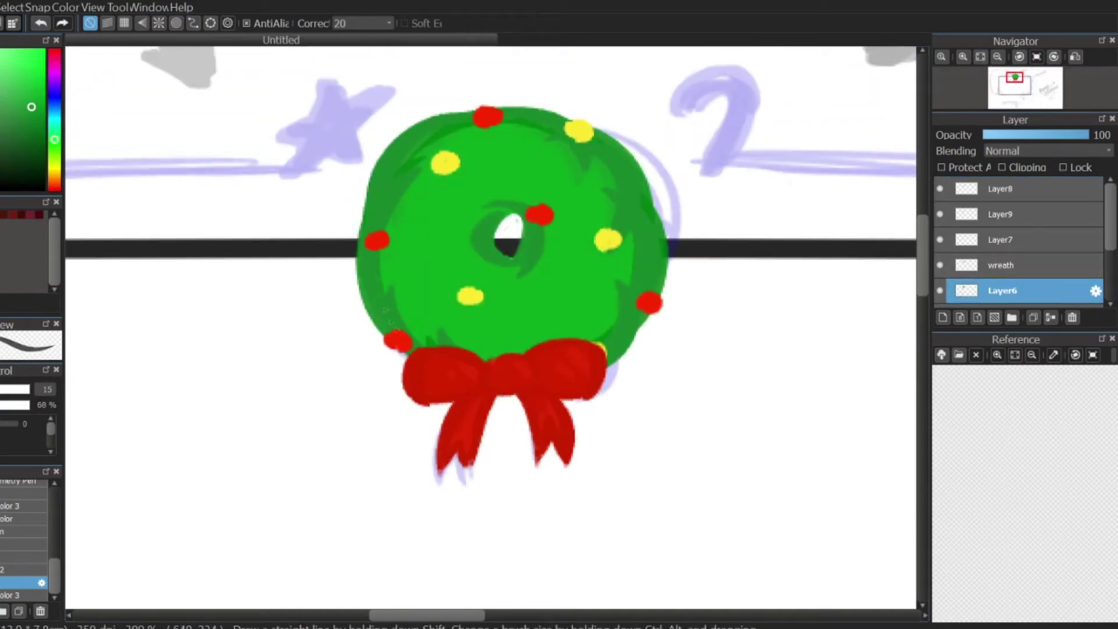
key("ctrl+z")
mouse_move(541, 231)
left_mouse_down()
mouse_move(492, 220)
mouse_move(518, 270)
left_mouse_up()
- Add a layer above the wreath lights and shade the red and yellow lights with colors sampled from them
mouse_move(964, 105)
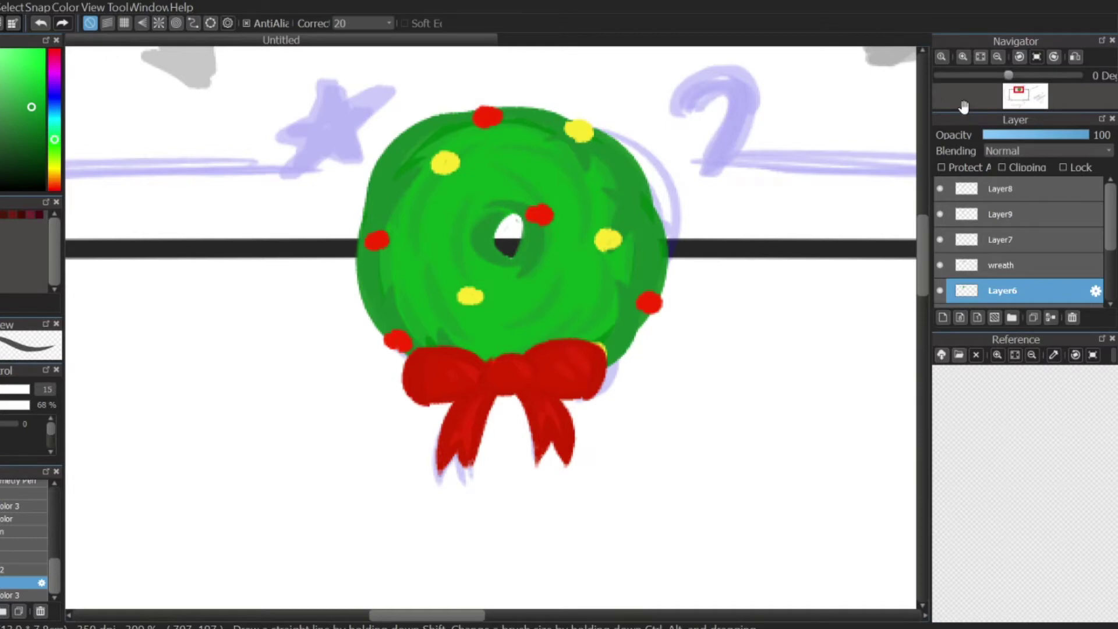
left_click(940, 239)
left_click(939, 240)
left_click(970, 240)
left_click(943, 317)
left_click(950, 265)
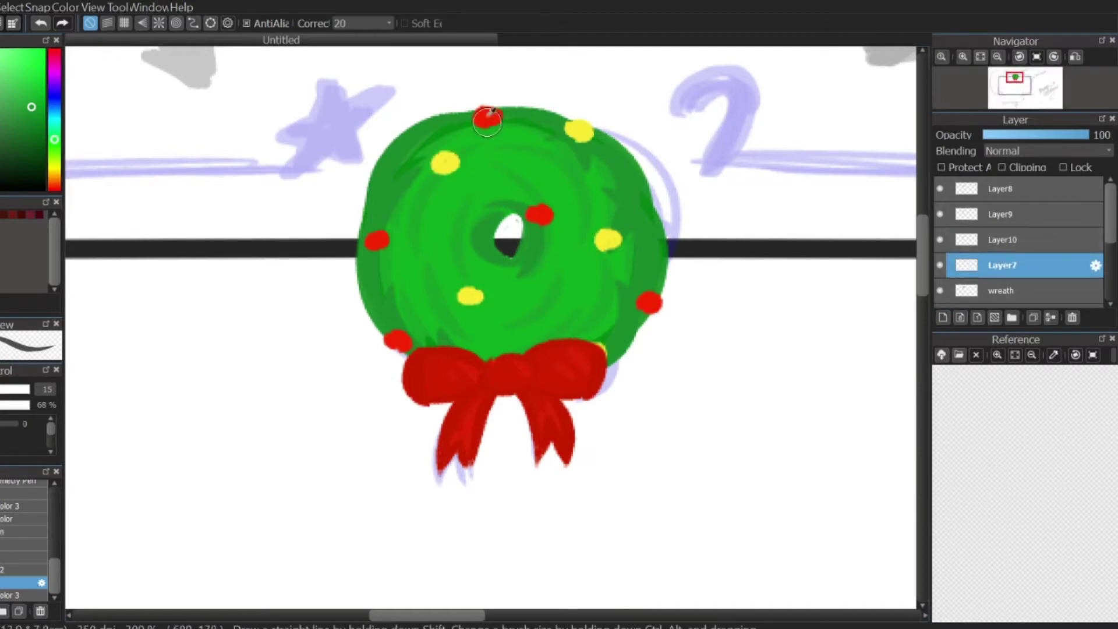
right_click(487, 118)
left_click(970, 240)
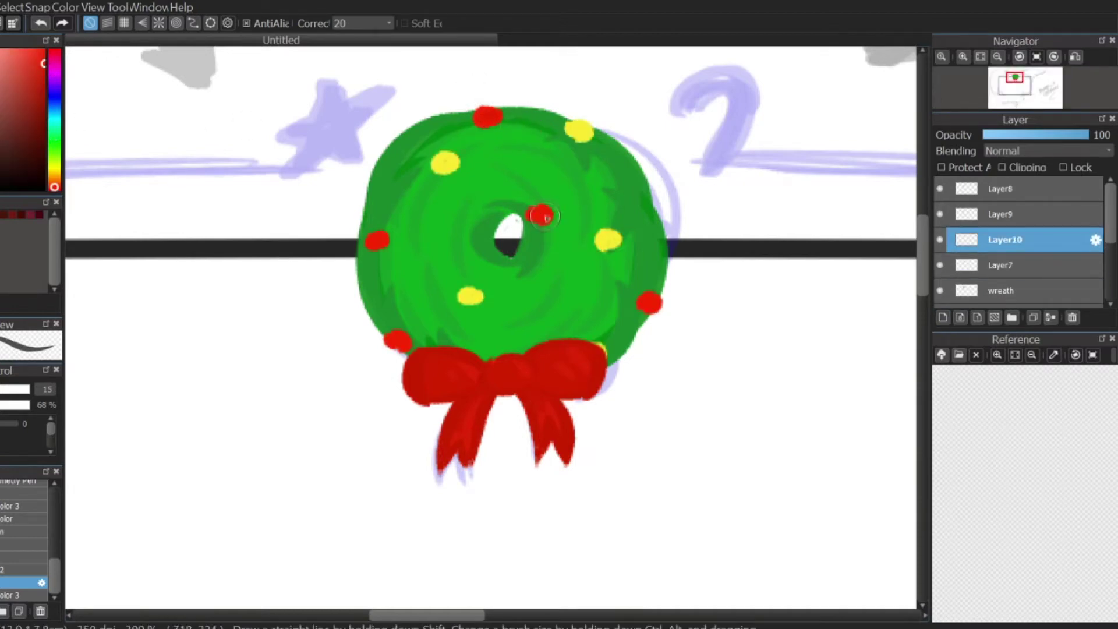
right_click(445, 163)
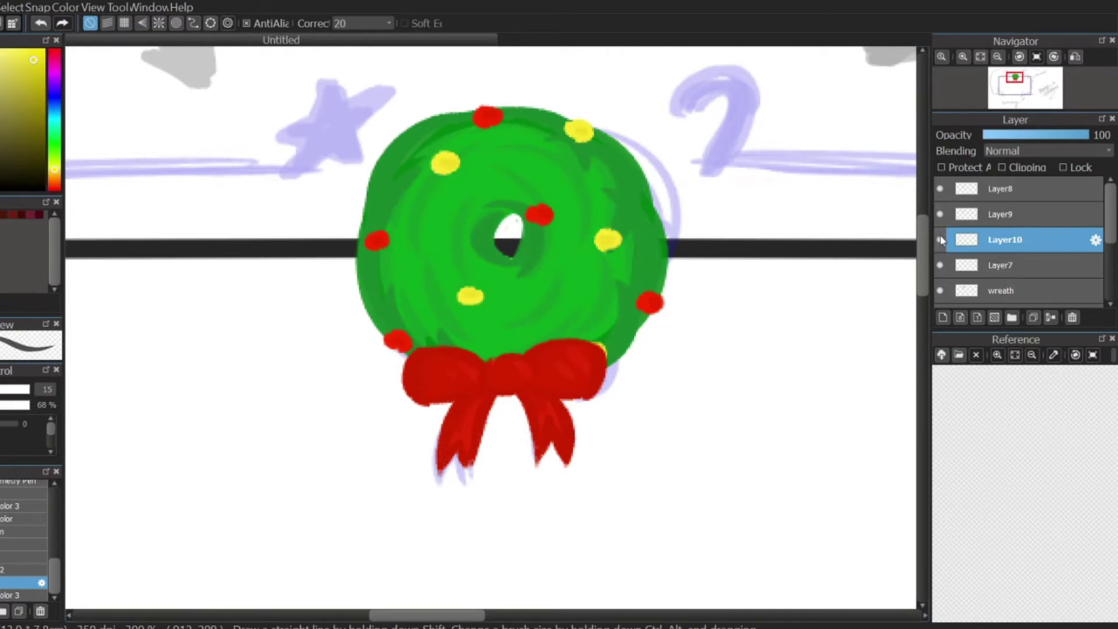
- Draw a dark wavy cord along the upper-right garland sketch on the lights layer at 100% opacity
left_click(981, 57)
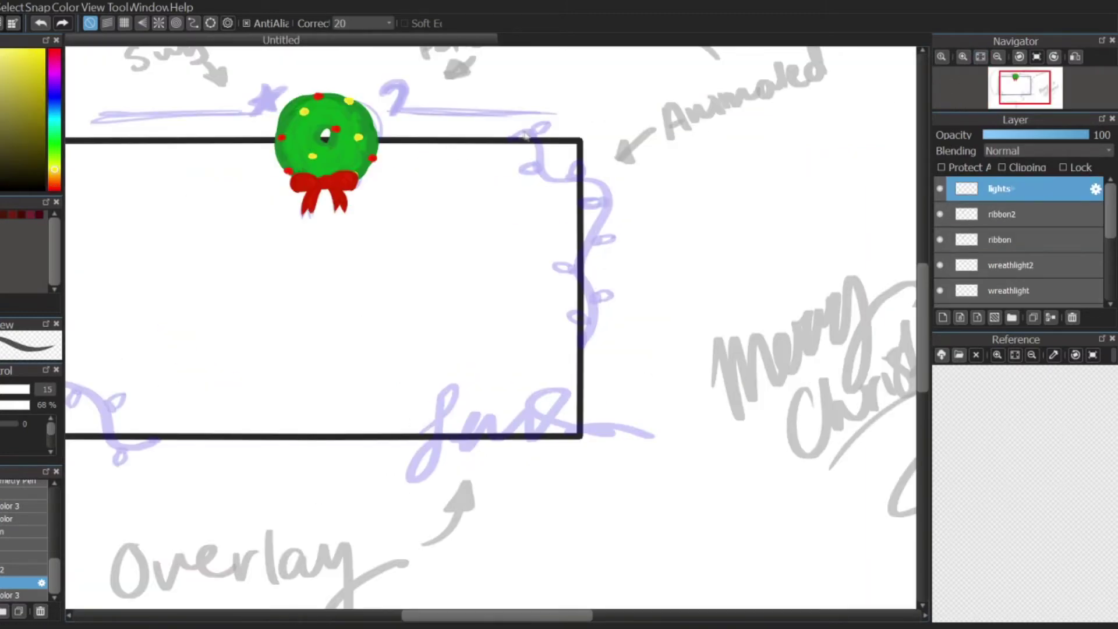
mouse_move(508, 139)
left_mouse_down()
mouse_move(556, 182)
mouse_move(571, 351)
mouse_move(608, 206)
mouse_move(581, 325)
left_mouse_up()
key("ctrl+z")
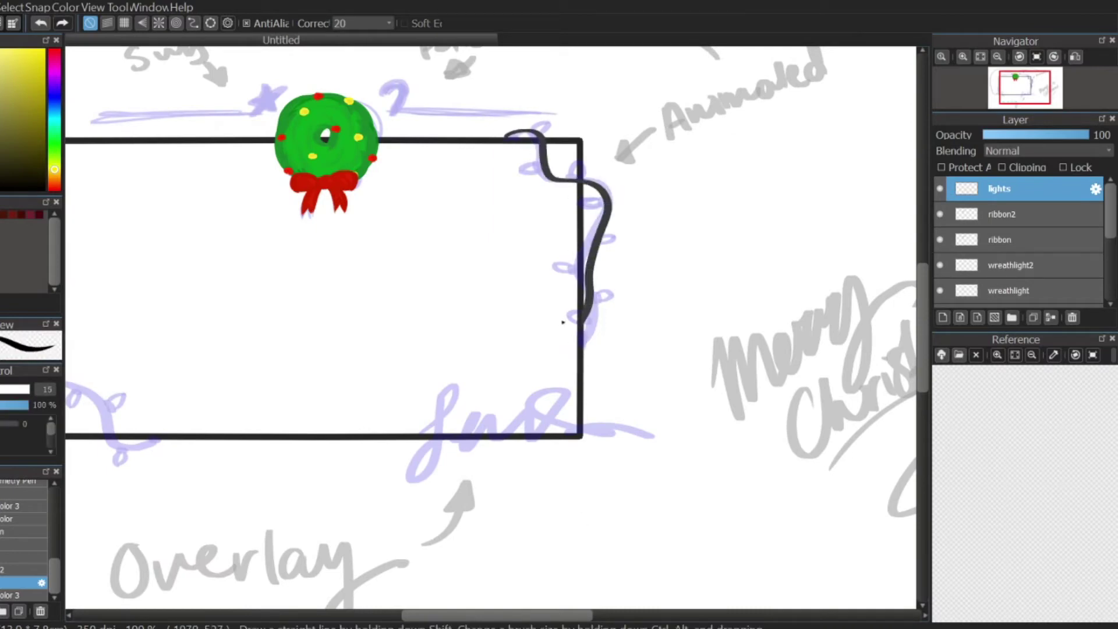
- Draw a matching dark wavy cord along the lower-left garland sketch, across the rectangle's corner
left_click_drag(402, 250, 668, 168)
mouse_move(320, 234)
left_mouse_down()
mouse_move(362, 315)
mouse_move(429, 354)
mouse_move(377, 349)
mouse_move(424, 364)
mouse_move(293, 280)
mouse_move(422, 364)
mouse_move(375, 320)
mouse_move(448, 356)
left_mouse_up()
key("ctrl+z")
key("ctrl+z")
key("ctrl+z")
key("ctrl+z")
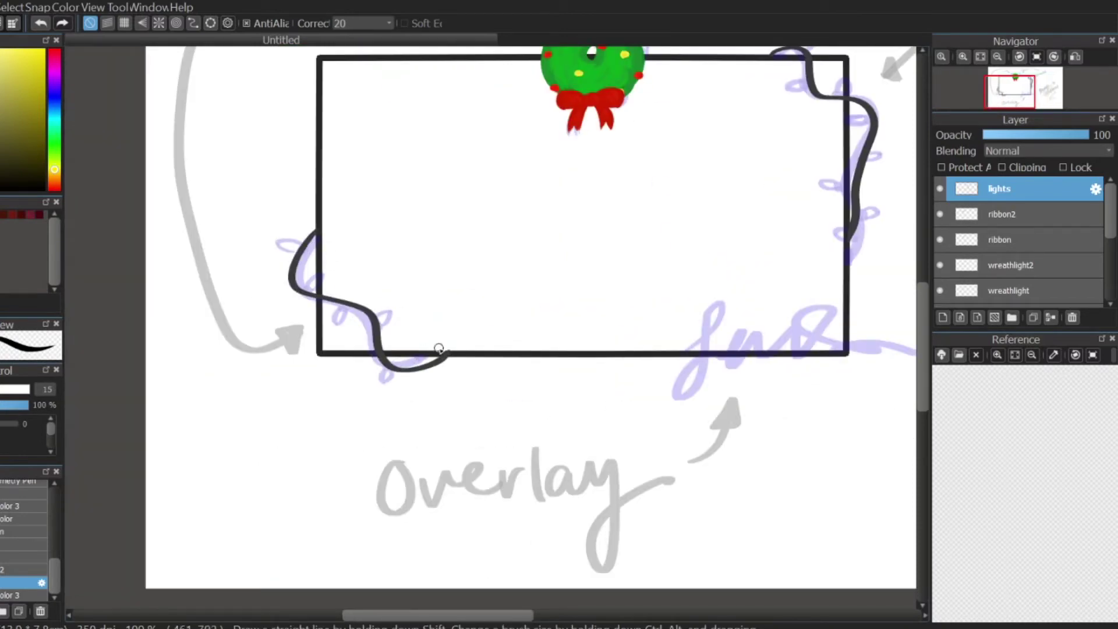
mouse_move(305, 155)
left_mouse_down()
mouse_move(302, 181)
mouse_move(366, 350)
left_mouse_up()
key("ctrl+z")
- Draw a straight dark line over the sketched Sub line to the left of the wreath
left_click(962, 56)
mouse_move(923, 323)
left_mouse_down()
mouse_move(937, 249)
mouse_move(938, 284)
left_mouse_up()
mouse_move(286, 94)
left_mouse_down()
mouse_move(532, 101)
mouse_move(567, 76)
left_mouse_up()
- Lasso the area around the Sub line, copy it and paste it twice onto new layers
key("l")
key("ctrl+c")
key("ctrl+v")
key("ctrl+v")
- Hide the upper pasted layer and make the lower pasted layer active
left_click(999, 240)
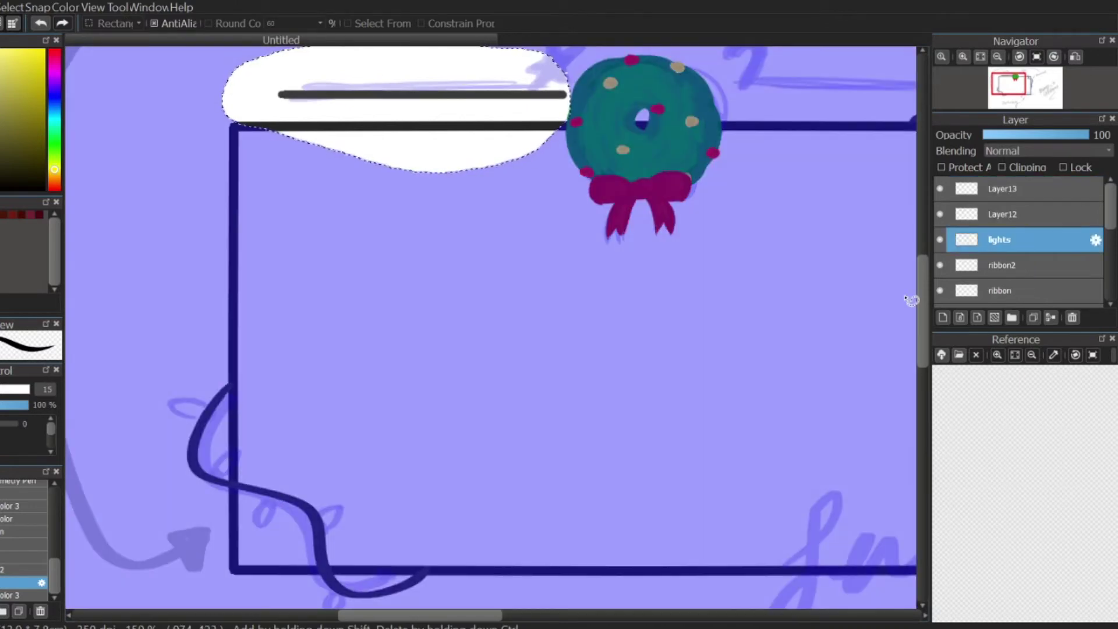
left_click(939, 214)
left_click(941, 192)
left_click(1002, 214)
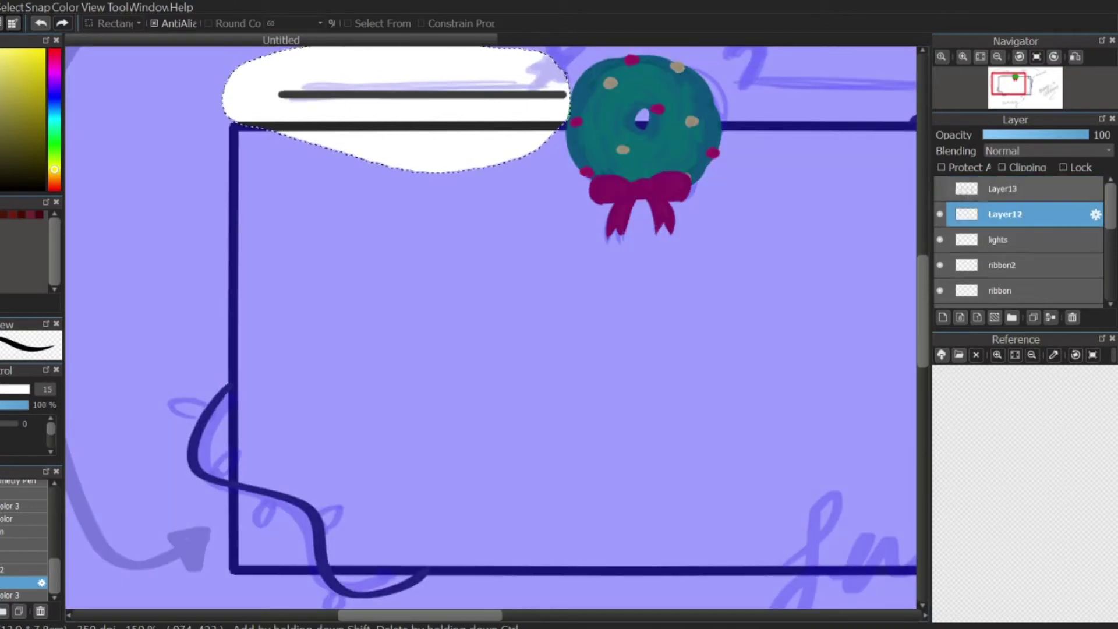
- Transform the copied line into place over the sketched Follow line beside the wreath, and show the hidden layer above it
key("ctrl+t")
left_click(998, 57)
left_click(999, 57)
left_click(909, 608)
key("ctrl+t")
left_click_drag(515, 199, 717, 194)
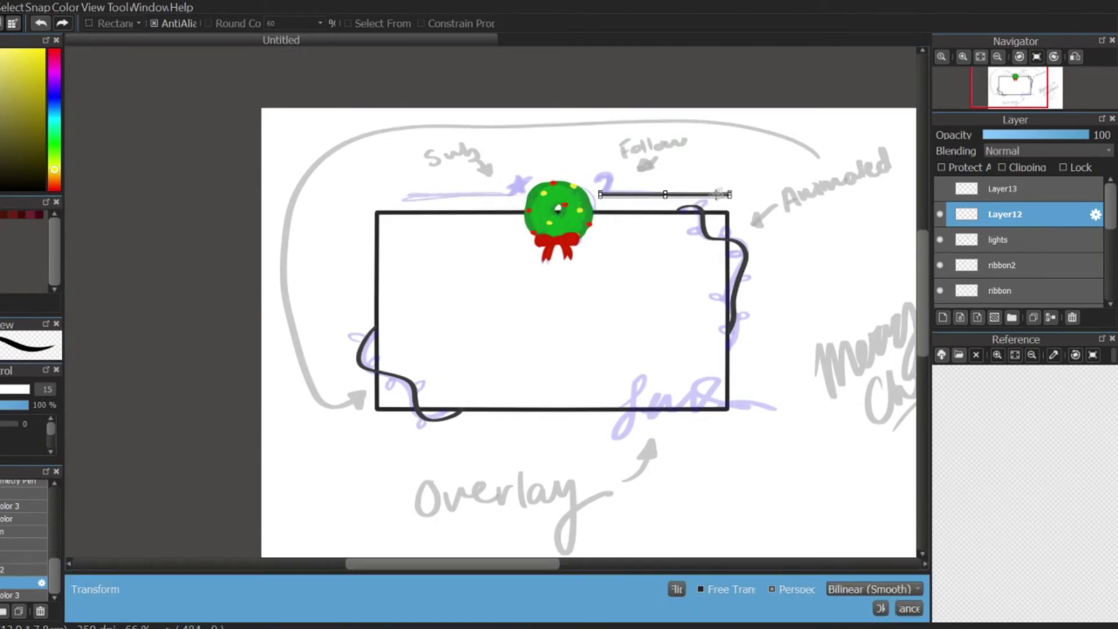
left_click(939, 188)
left_click_drag(688, 194, 684, 197)
left_click(880, 608)
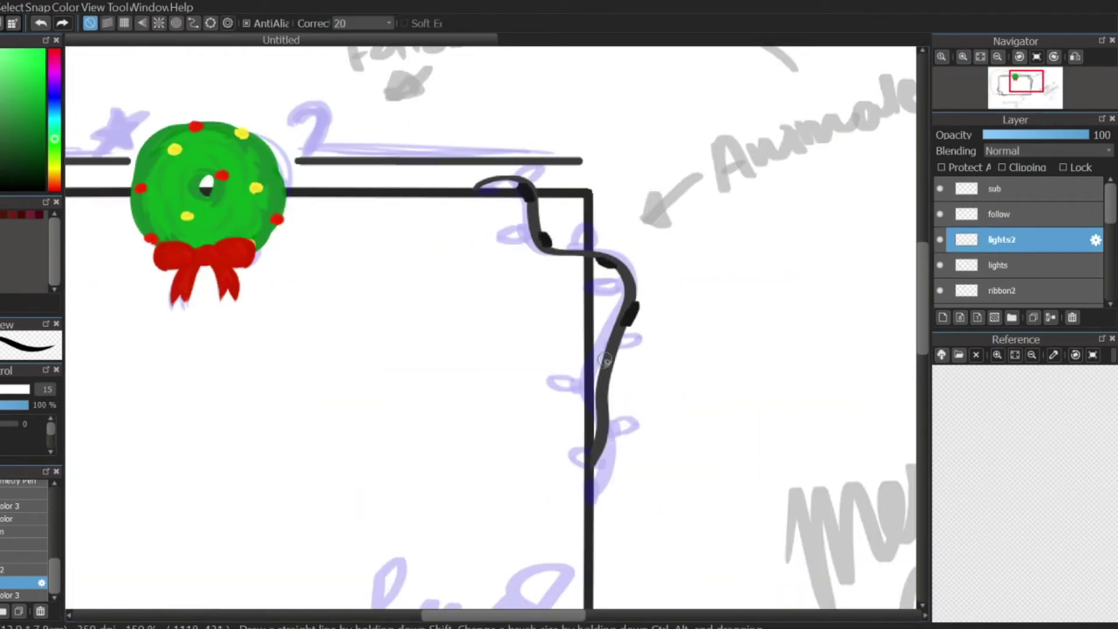
- Compare the two socket layers by toggling lights2, and paint a black bulb socket at the upper-right cord's starting end
left_click(1050, 317)
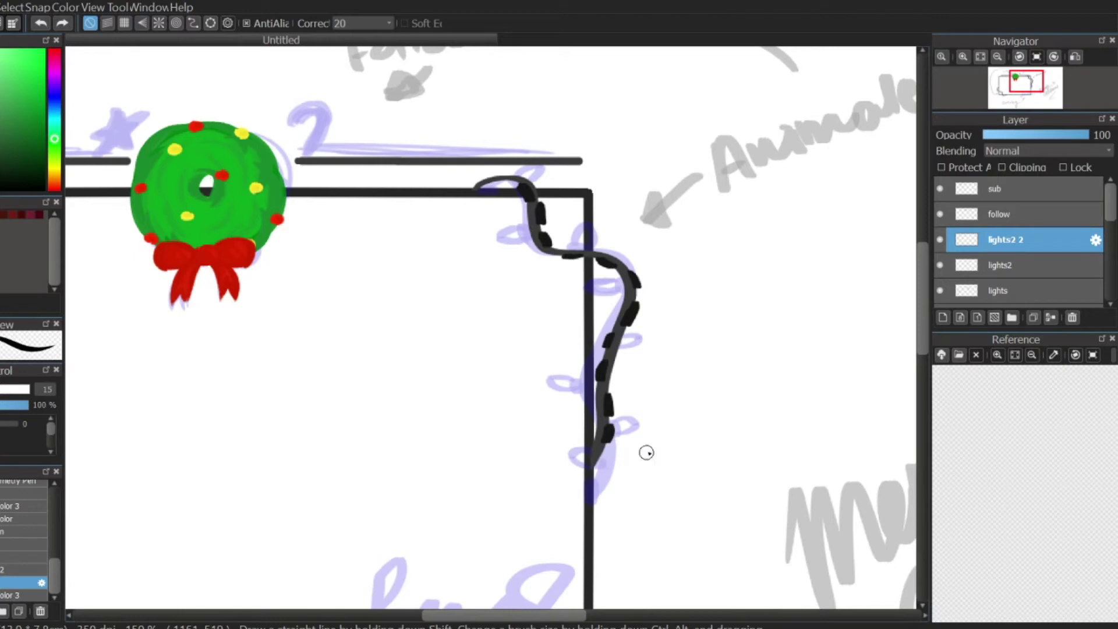
left_click(940, 265)
left_click(939, 265)
left_click(940, 265)
left_click(940, 265)
left_click(940, 265)
left_click(940, 265)
mouse_move(497, 175)
left_mouse_down()
mouse_move(486, 182)
mouse_move(499, 173)
left_mouse_up()
- Paint spaced black bulb sockets along the lower-left cord on the lights2 layer, and make lights2 2 visible and active
left_click_drag(436, 615, 429, 615)
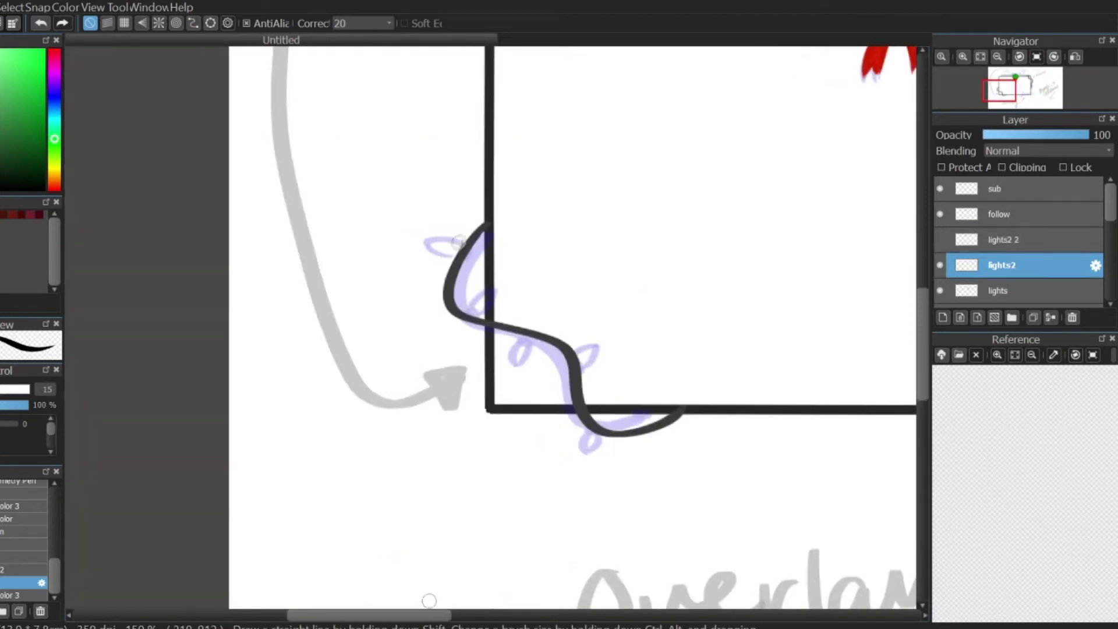
left_click_drag(466, 246, 456, 261)
key("ctrl+z")
left_click_drag(520, 333, 537, 338)
left_click_drag(575, 351, 583, 370)
left_click_drag(586, 428, 604, 435)
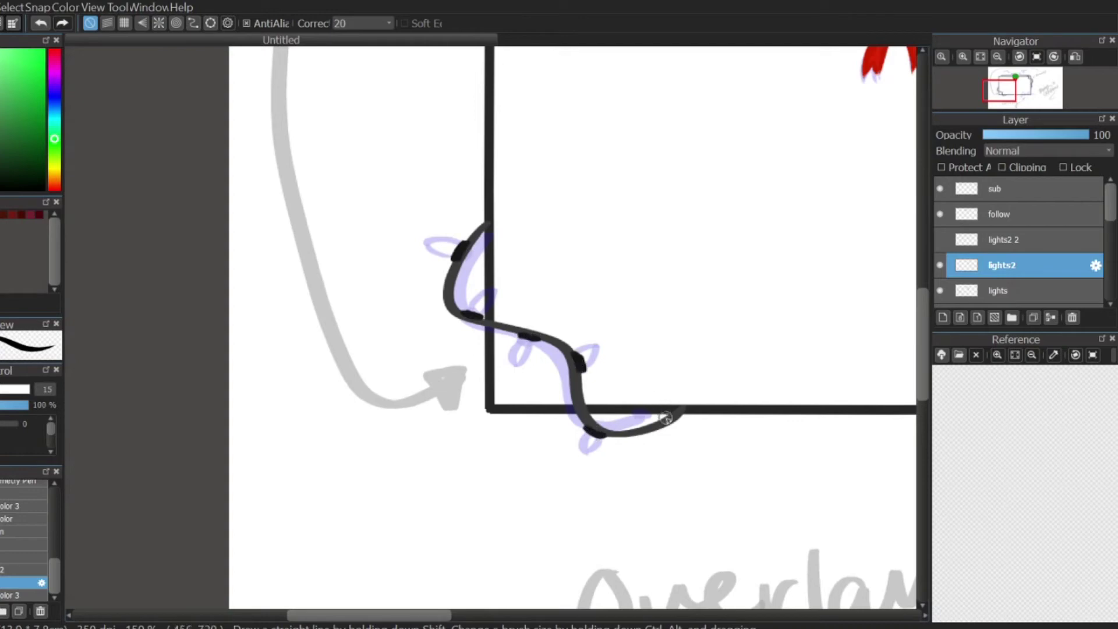
left_click(940, 239)
left_click(1002, 241)
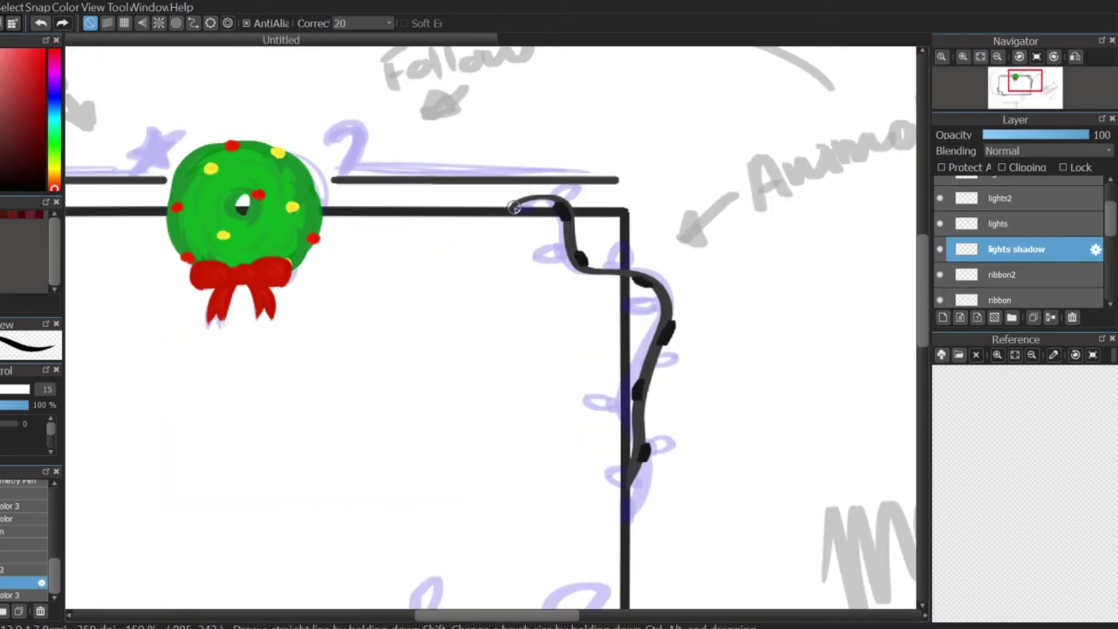
- Paint dark shading along the upper-right cord on the lights shadow layer, undoing strokes that miss the curve
key("ctrl+z")
mouse_move(513, 204)
left_mouse_down()
mouse_move(565, 233)
mouse_move(506, 200)
mouse_move(577, 223)
mouse_move(638, 276)
mouse_move(518, 205)
mouse_move(564, 214)
mouse_move(529, 198)
mouse_move(638, 278)
mouse_move(625, 501)
left_mouse_up()
key("ctrl+z")
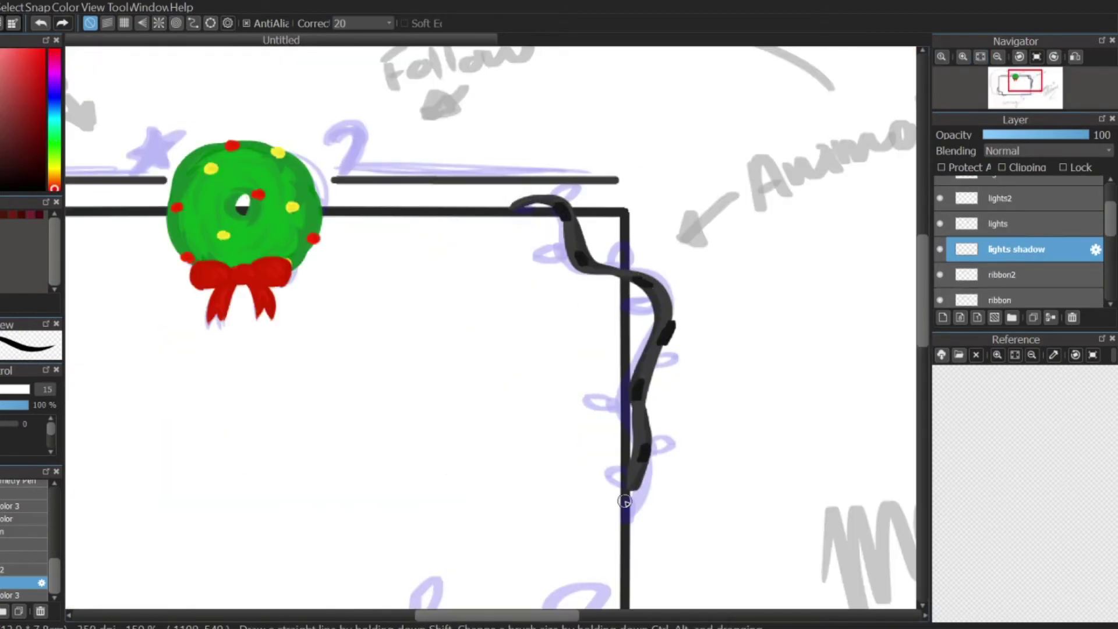
key("ctrl+z")
mouse_move(513, 207)
left_mouse_down()
mouse_move(541, 206)
mouse_move(608, 278)
mouse_move(618, 479)
left_mouse_up()
key("ctrl+z")
- Paint dark shading along the lower-left cord on the lights shadow layer, undoing the unwanted strokes
left_click_drag(925, 312, 924, 369)
left_click_drag(547, 616, 446, 617)
mouse_move(349, 206)
left_mouse_down()
mouse_move(326, 294)
mouse_move(430, 379)
mouse_move(501, 401)
mouse_move(534, 396)
mouse_move(311, 292)
mouse_move(472, 411)
mouse_move(451, 368)
mouse_move(522, 403)
mouse_move(471, 388)
mouse_move(497, 410)
mouse_move(435, 358)
mouse_move(489, 407)
mouse_move(350, 207)
left_mouse_up()
key("ctrl+z")
key("ctrl+z")
key("ctrl+z")
key("ctrl+z")
key("ctrl+z")
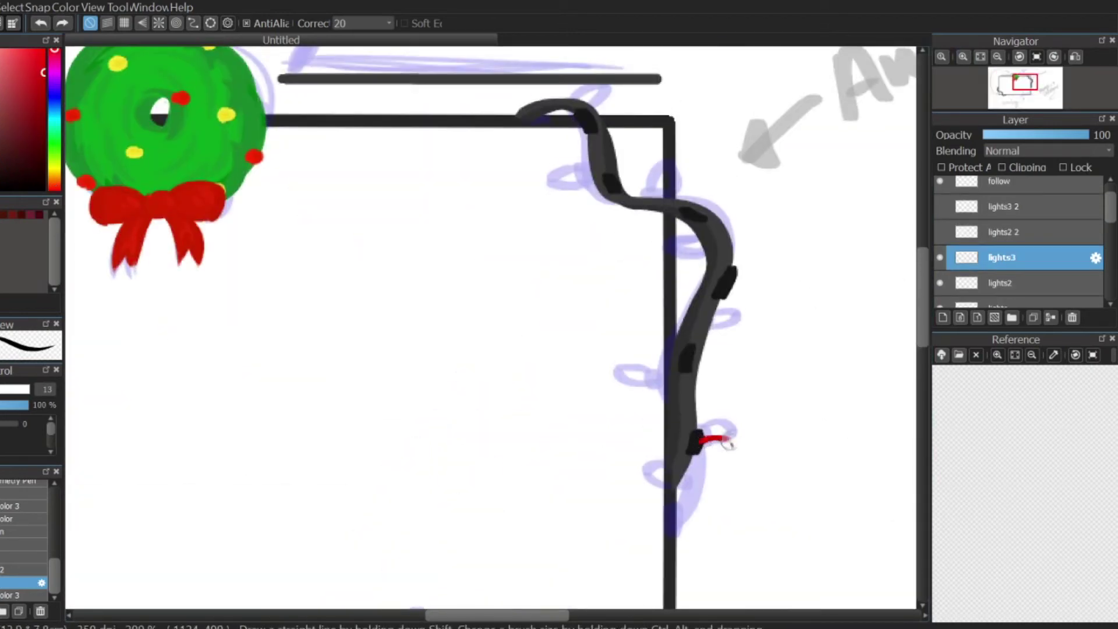
- Paint red bulbs on the lights3 layer at sockets of the upper-right and lower-left garlands
left_click_drag(707, 441, 722, 444)
key("ctrl+z")
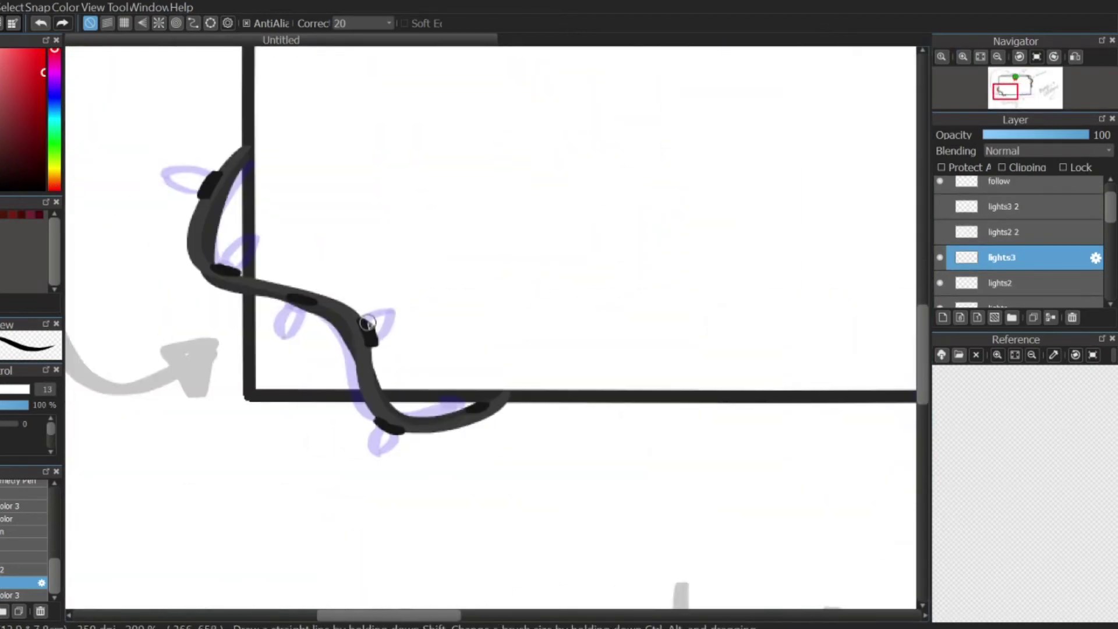
left_click_drag(372, 327, 391, 320)
left_click_drag(223, 261, 240, 249)
- Choose yellow and paint yellow bulbs at further sockets of both garlands on the lights3 layer
left_click(54, 171)
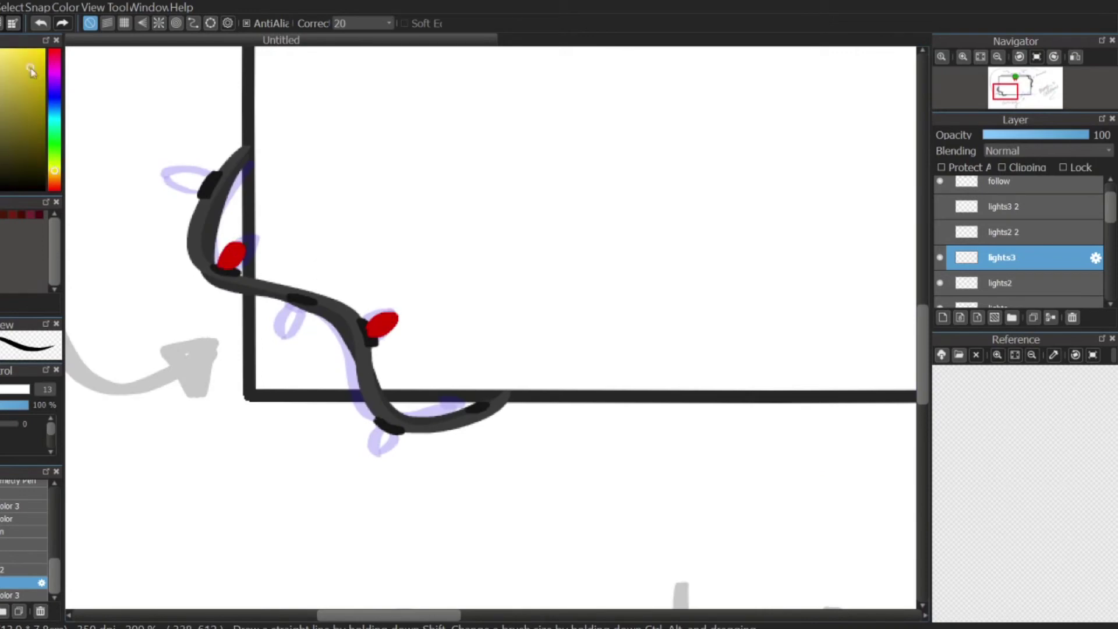
left_click_drag(205, 182, 187, 175)
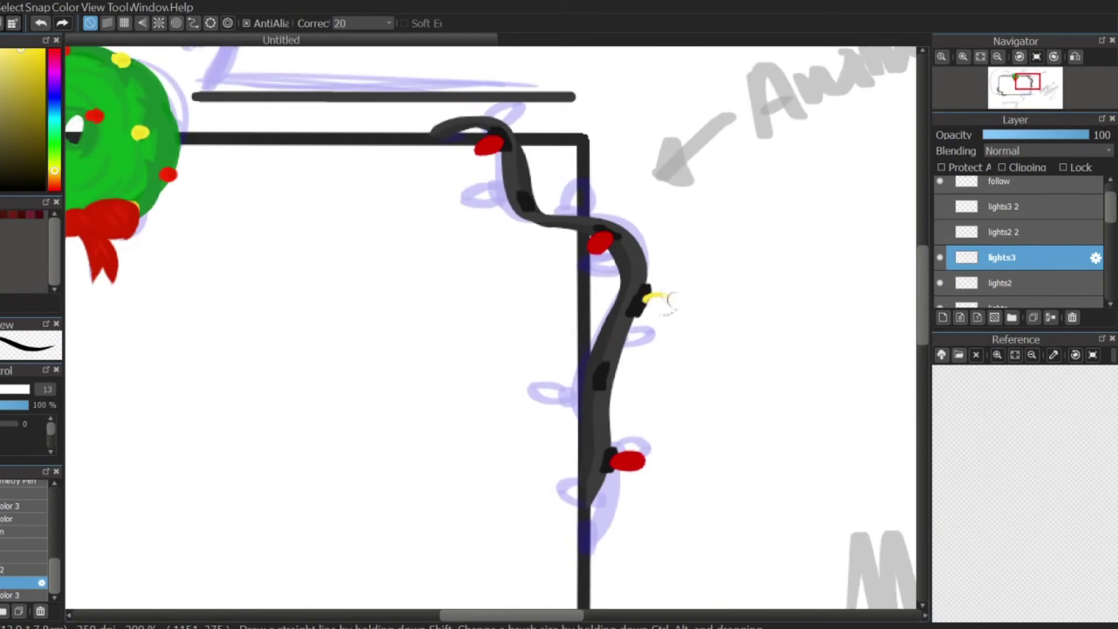
left_click_drag(643, 300, 670, 304)
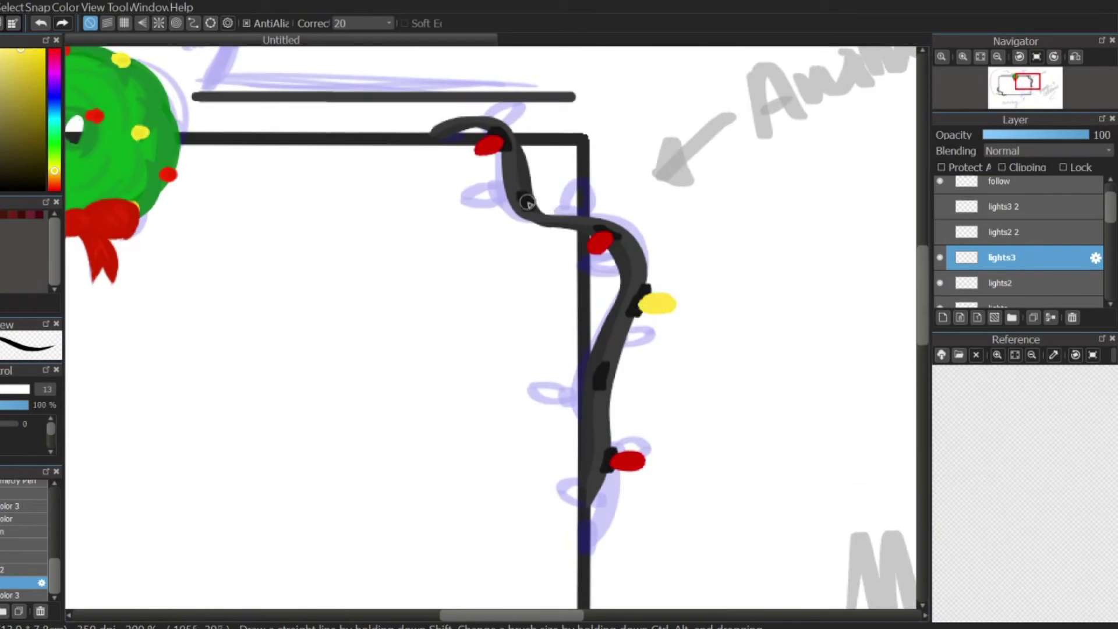
key("ctrl+z")
key("ctrl+z")
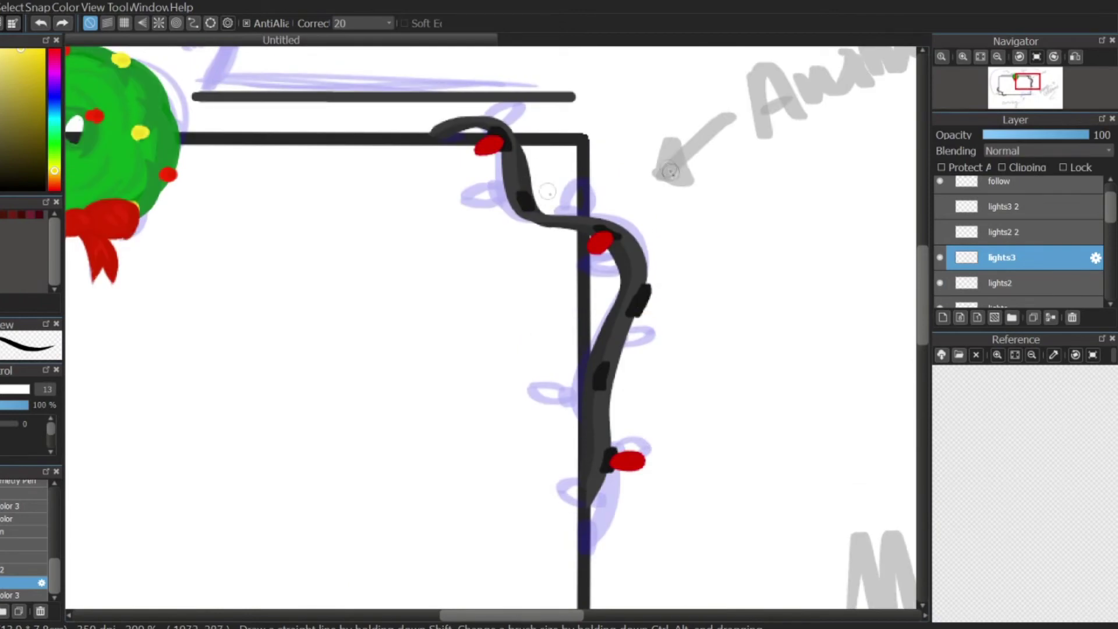
key("ctrl+y")
left_click_drag(525, 203, 514, 209)
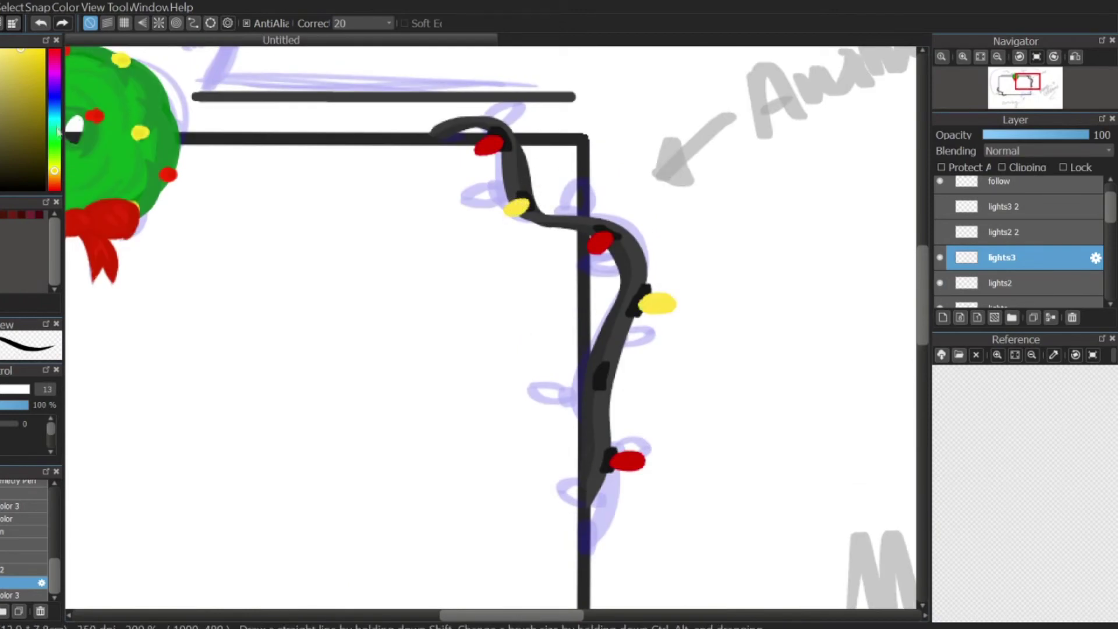
- Choose bright green and paint green bulbs at the empty sockets of the lower-left garland on the lights3 layer
left_click(54, 147)
left_click(43, 70)
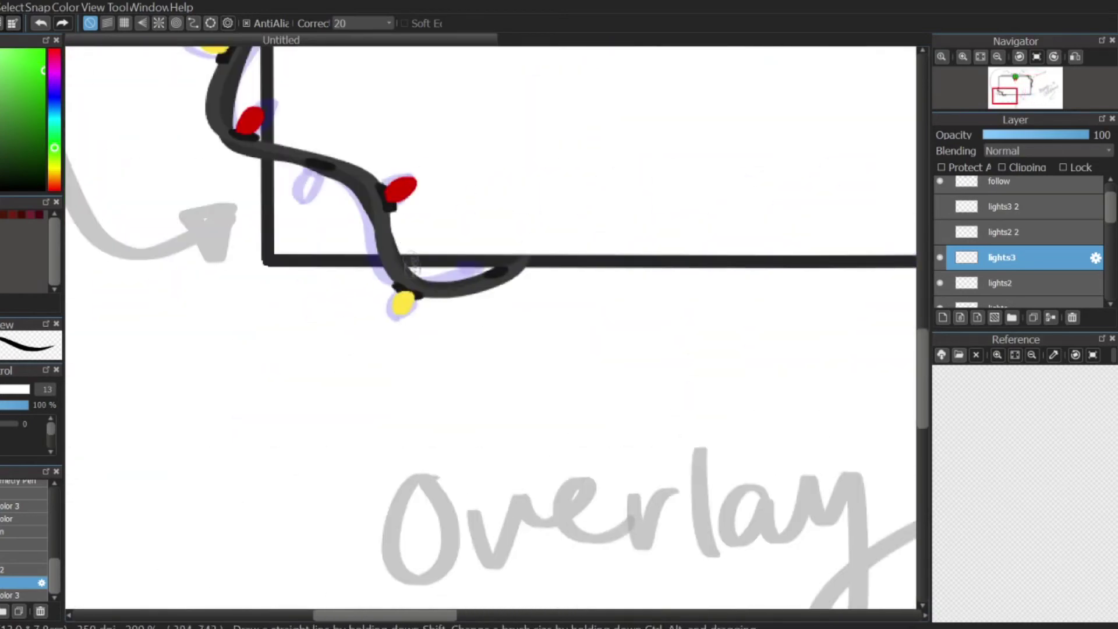
left_click_drag(313, 175, 322, 185)
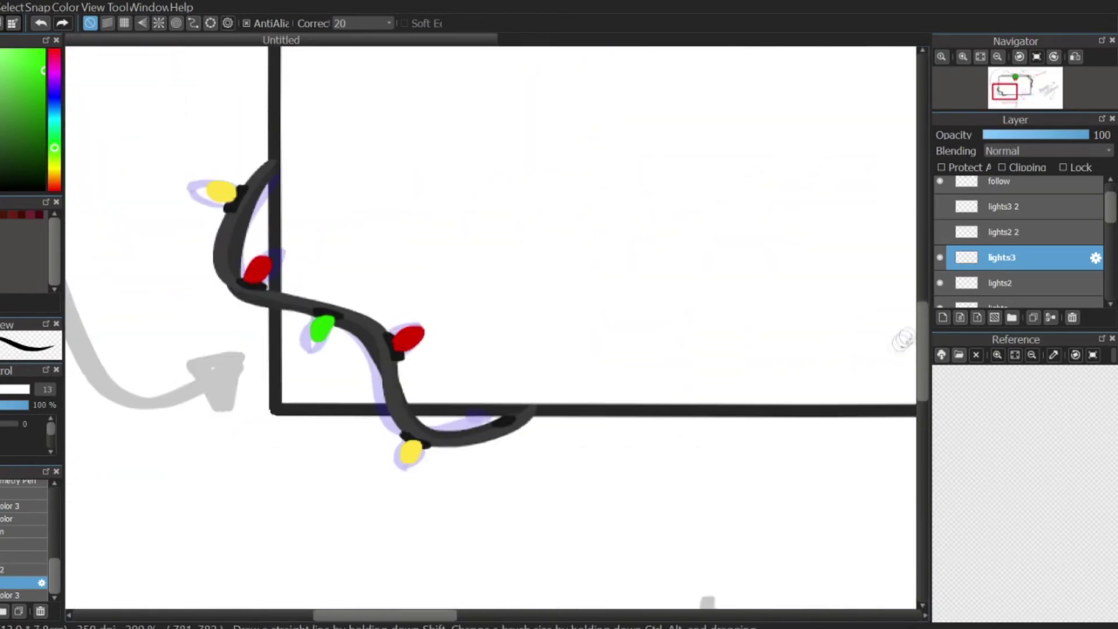
left_click_drag(492, 412, 507, 403)
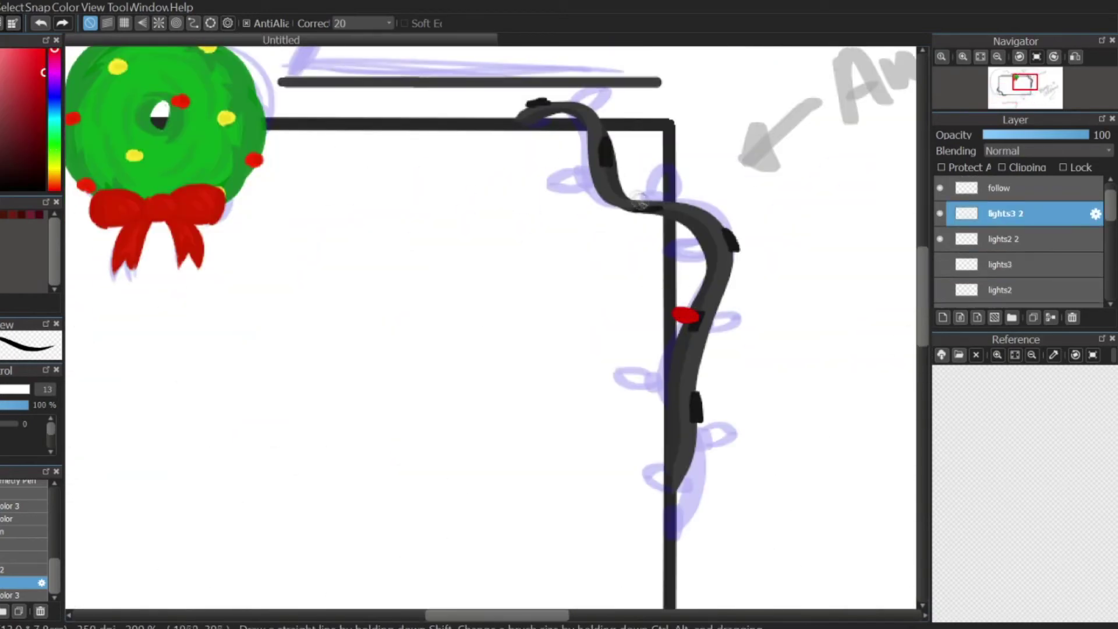
- Paint red and yellow bulbs at the alternate sockets of both garlands on the lights3 2 layer
left_click_drag(639, 201, 654, 194)
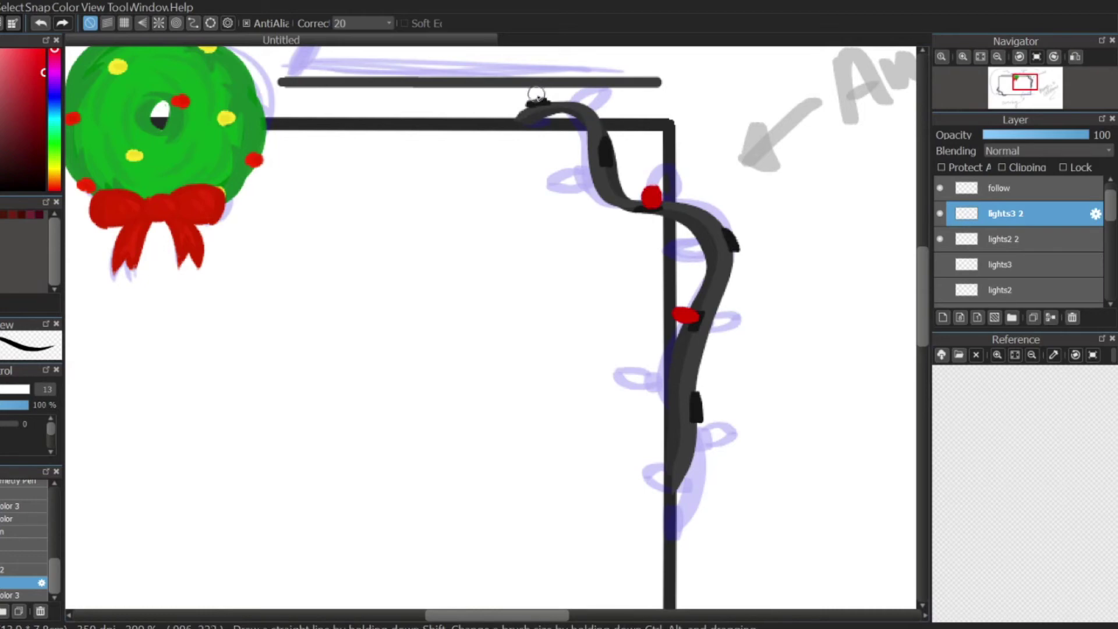
left_click_drag(360, 366, 389, 364)
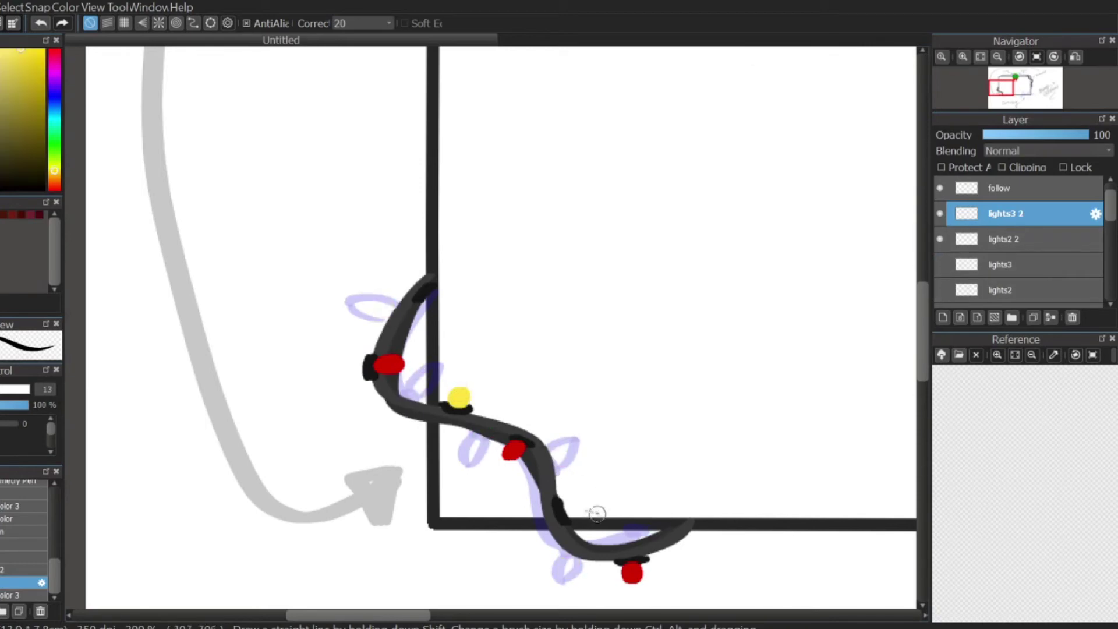
left_click(574, 508)
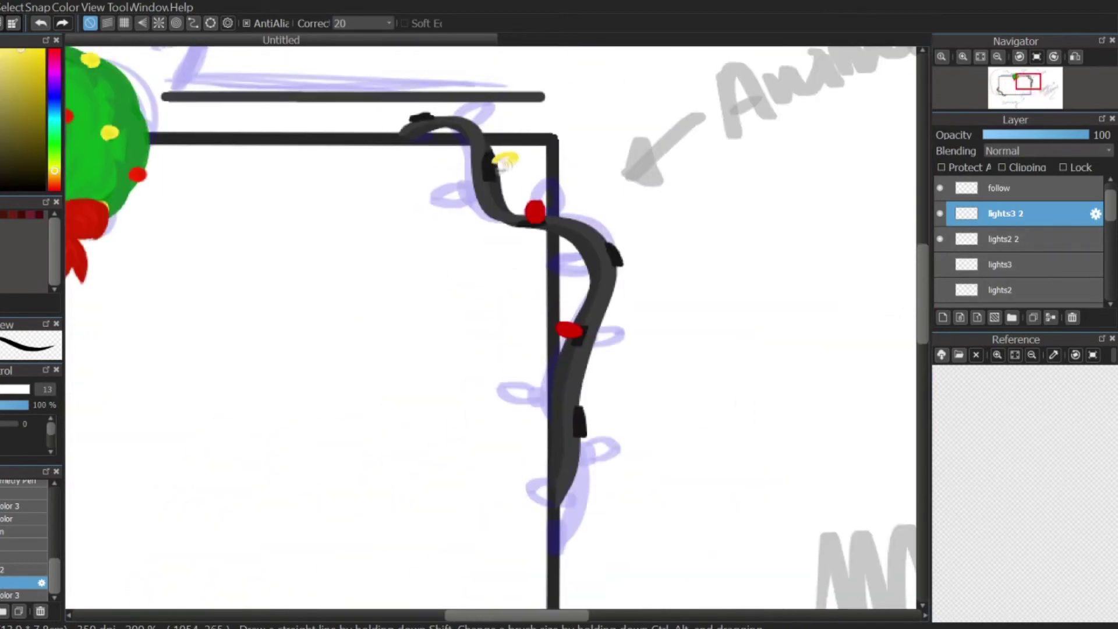
left_click_drag(505, 161, 504, 162)
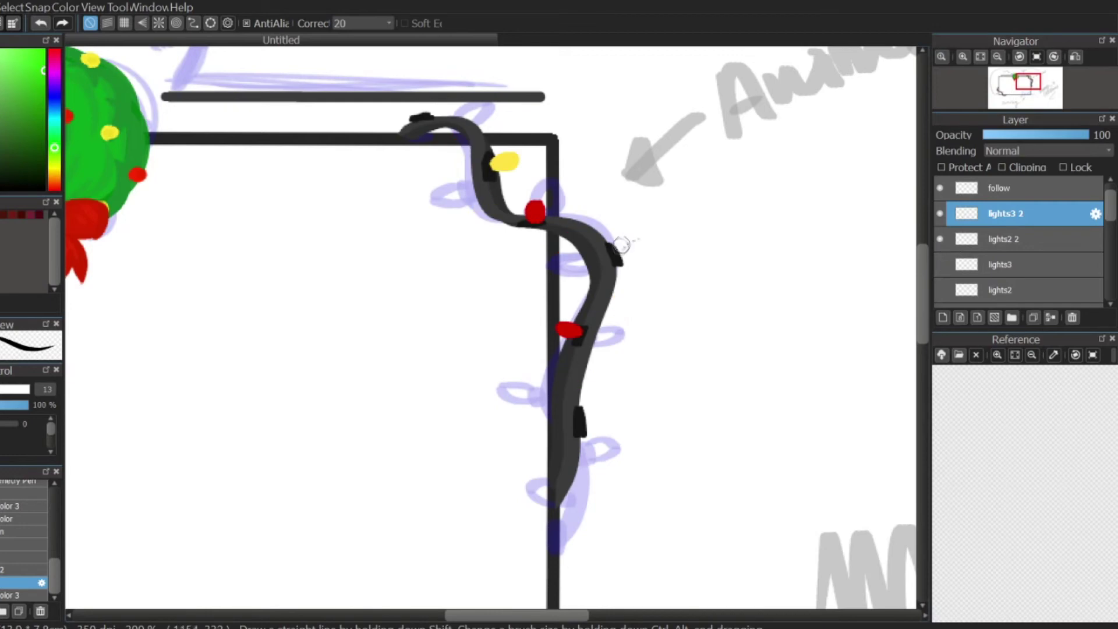
- Paint green bulbs at the three remaining sockets of the upper-right garland on the lights3 2 layer
left_click_drag(622, 246, 641, 246)
left_click_drag(558, 419, 563, 423)
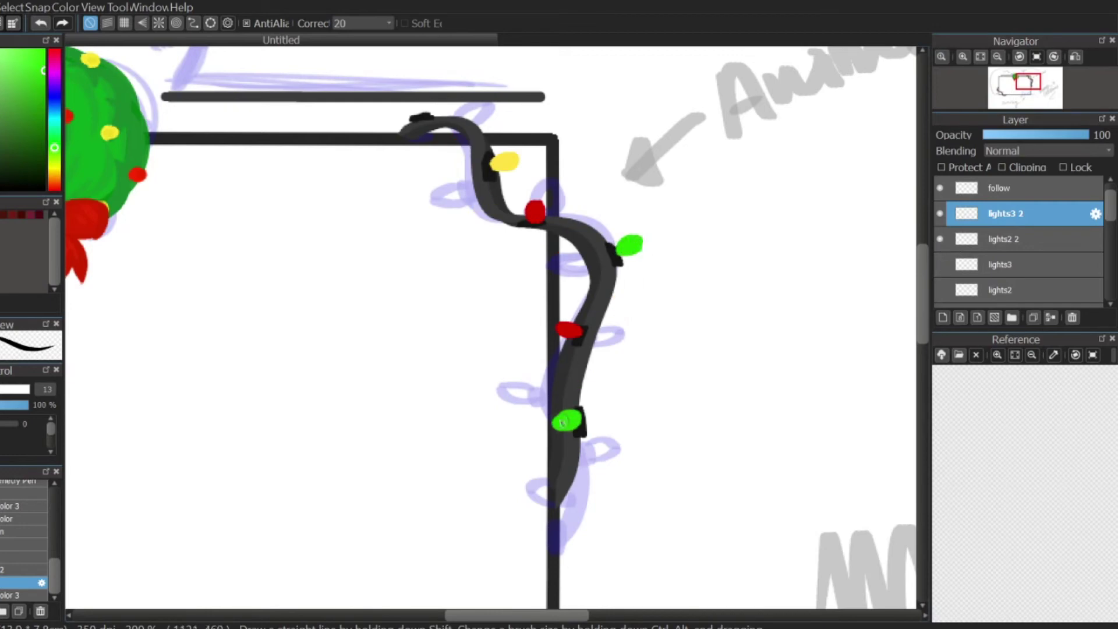
left_click_drag(424, 108, 420, 104)
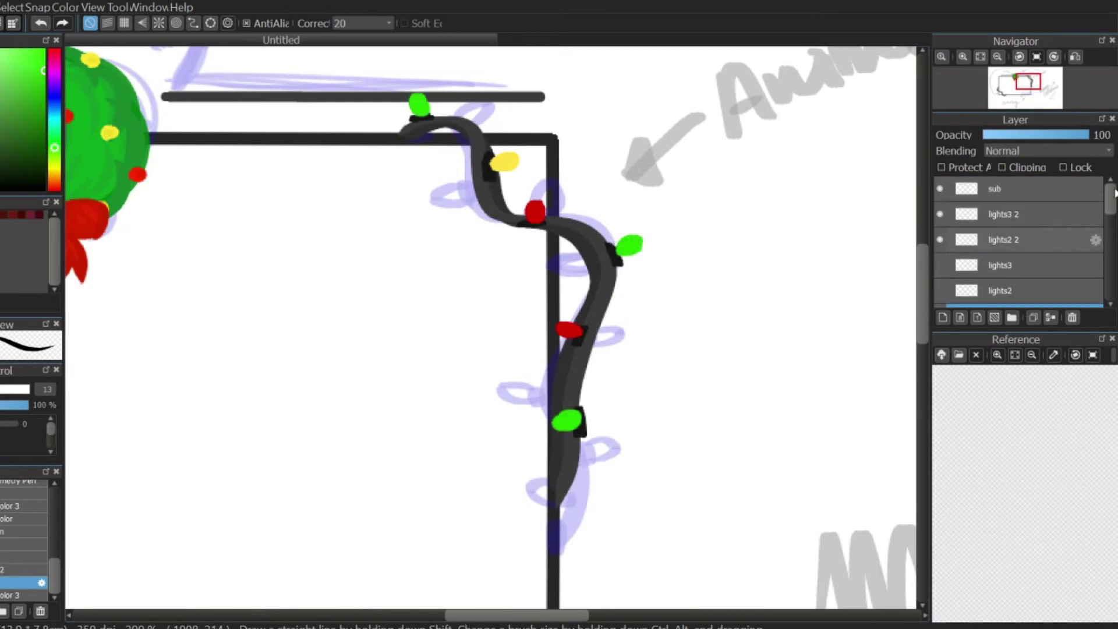
scroll(1016, 224, "down", 2)
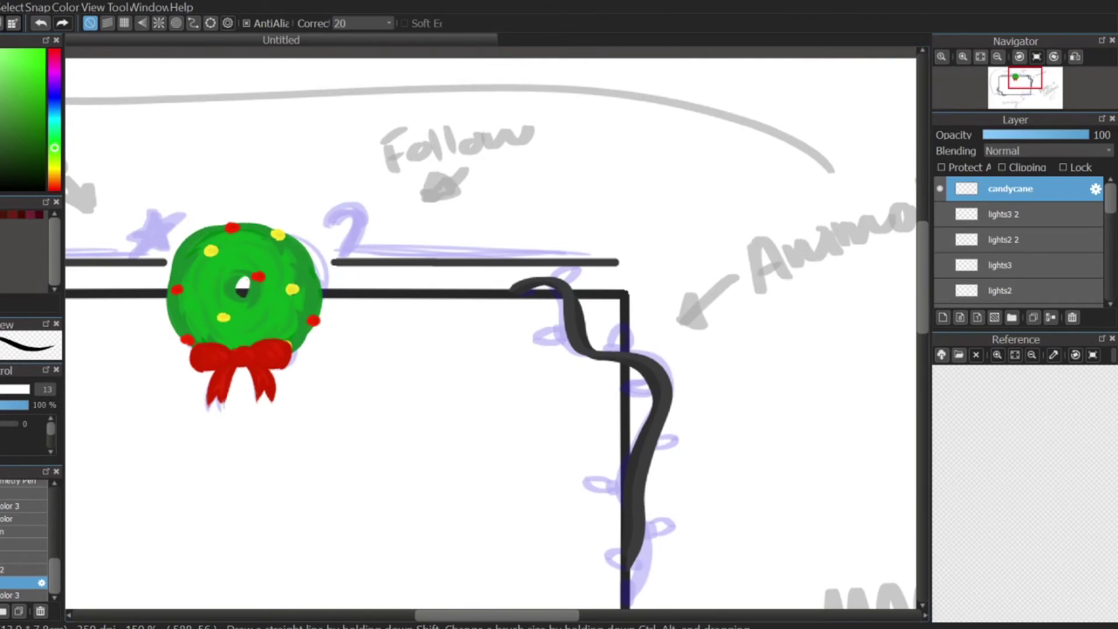
left_click_drag(332, 225, 344, 258)
mouse_move(329, 219)
left_mouse_down()
mouse_move(345, 260)
mouse_move(356, 235)
mouse_move(341, 260)
left_mouse_up()
key("ctrl+z")
key("ctrl+z")
mouse_move(328, 221)
left_mouse_down()
mouse_move(351, 237)
mouse_move(371, 220)
mouse_move(339, 264)
mouse_move(361, 214)
left_mouse_up()
key("ctrl+z")
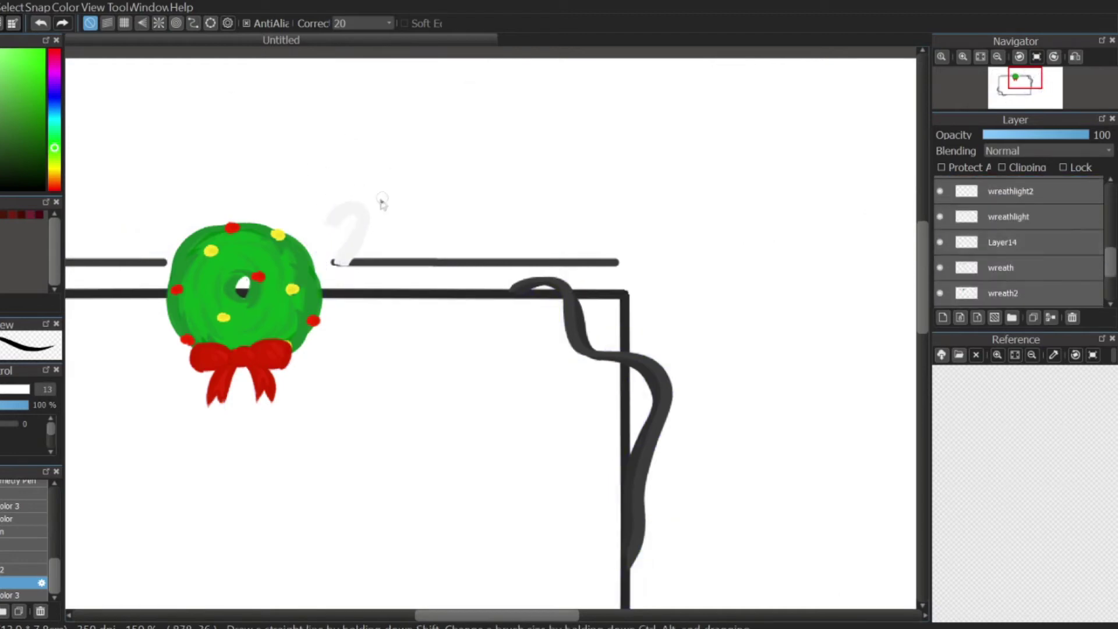
- Refine the off-white candy cane hook at the Follow line's start by redoing its strokes and trimming its edge with the eraser
key("ctrl+z")
mouse_move(345, 260)
left_mouse_down()
mouse_move(364, 204)
mouse_move(332, 217)
mouse_move(337, 230)
mouse_move(329, 225)
mouse_move(365, 230)
left_mouse_up()
key("ctrl+z")
key("ctrl+z")
key("ctrl+z")
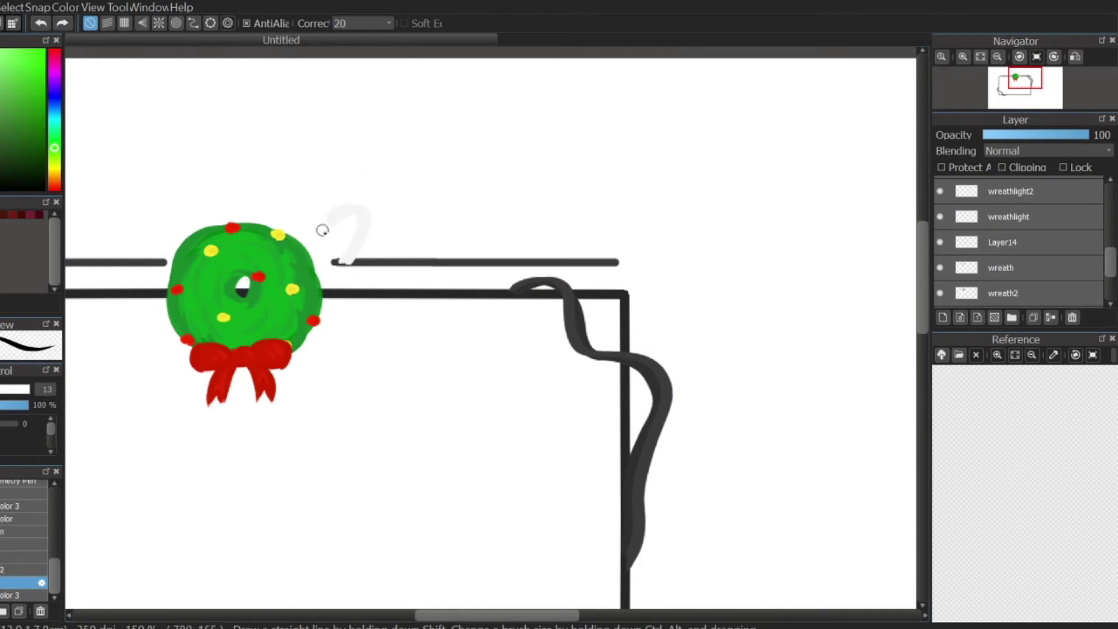
key("e")
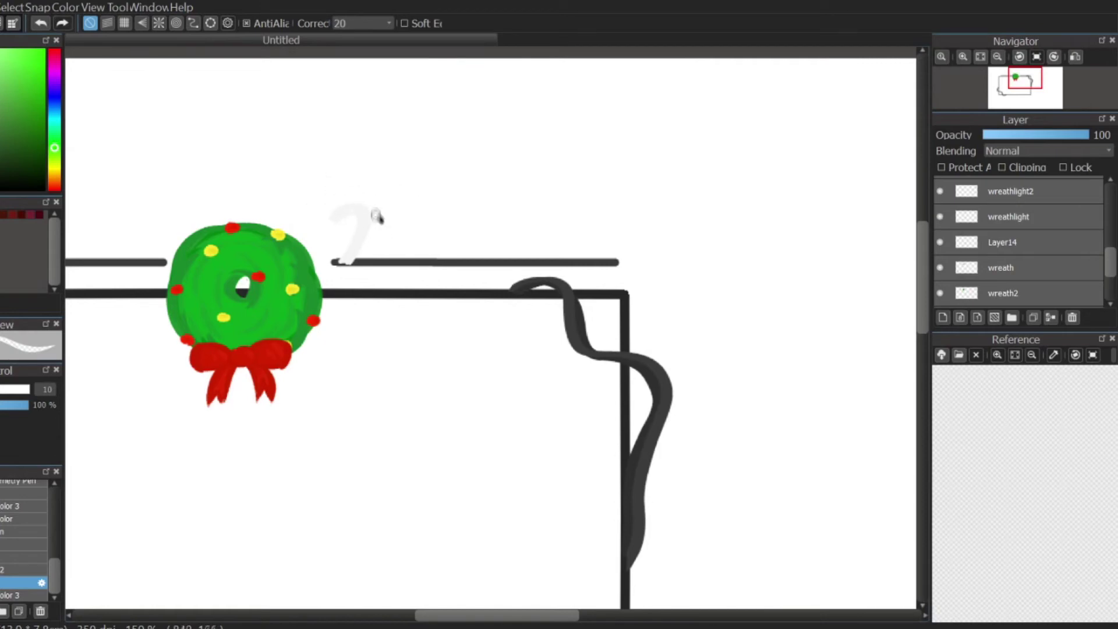
key("b")
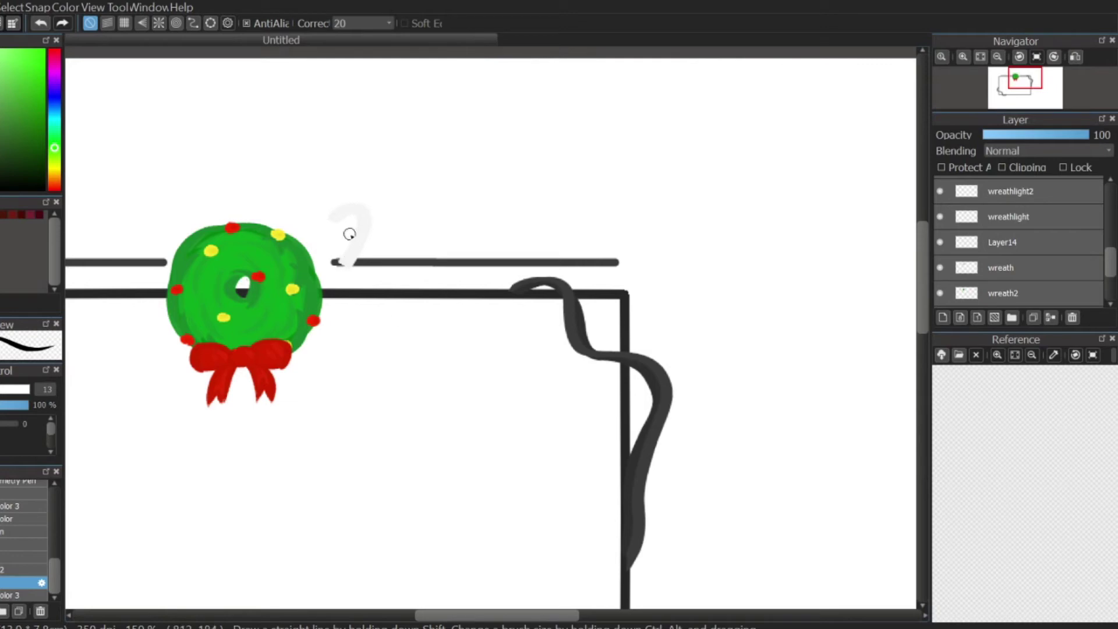
- Adjust the off-white candy cane body slightly with a transform and apply it
key("ctrl+t")
mouse_move(377, 175)
left_mouse_down()
mouse_move(383, 167)
mouse_move(377, 180)
left_mouse_up()
left_click(878, 608)
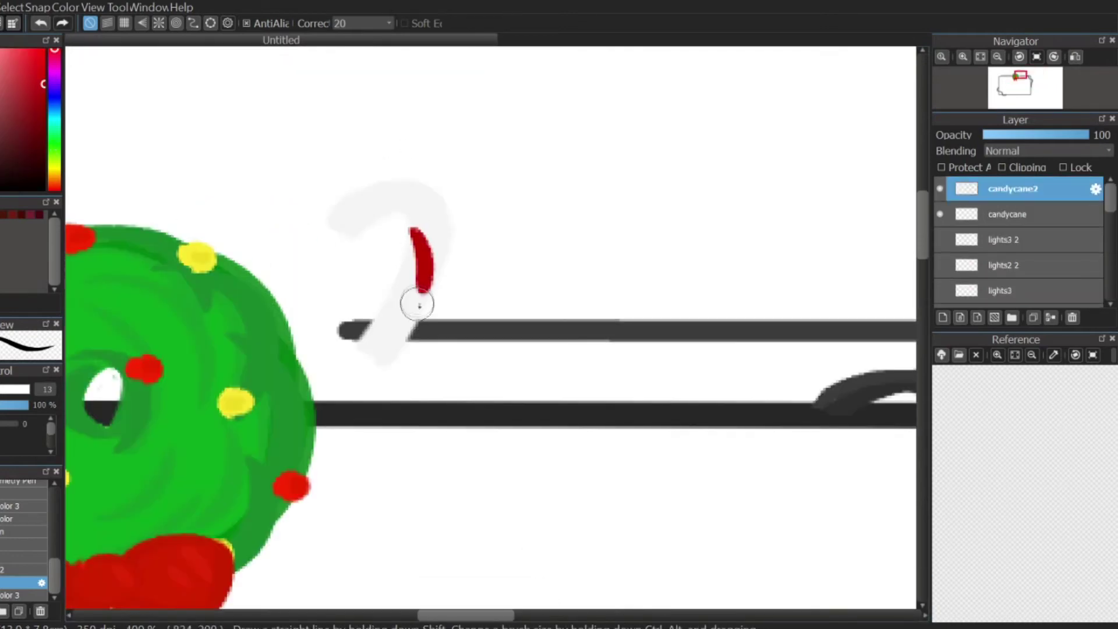
- Paint slanted dark red stripes down the candy cane's stem on the candycane2 layer
key("ctrl+z")
left_click_drag(409, 239, 416, 318)
key("ctrl+z")
mouse_move(411, 239)
left_mouse_down()
mouse_move(433, 296)
mouse_move(417, 319)
mouse_move(424, 303)
mouse_move(390, 305)
left_mouse_up()
mouse_move(390, 305)
left_mouse_down()
mouse_move(394, 352)
mouse_move(385, 357)
mouse_move(389, 310)
left_mouse_up()
- Paint dark red stripes around the candy cane's curved hook to its tip on the candycane2 layer
left_click_drag(406, 208, 444, 244)
mouse_move(403, 201)
left_mouse_down()
mouse_move(441, 204)
mouse_move(443, 252)
left_mouse_up()
key("ctrl+z")
key("ctrl+z")
mouse_move(411, 205)
left_mouse_down()
mouse_move(449, 250)
mouse_move(424, 193)
mouse_move(385, 183)
mouse_move(333, 231)
left_mouse_up()
key("e")
key("b")
- Erase the excess off-white at the bottom of the candy cane's stem on the candycane layer
left_click(1011, 215)
key("e")
key("b")
key("e")
left_click_drag(411, 328, 381, 366)
key("b")
key("ctrl+Up")
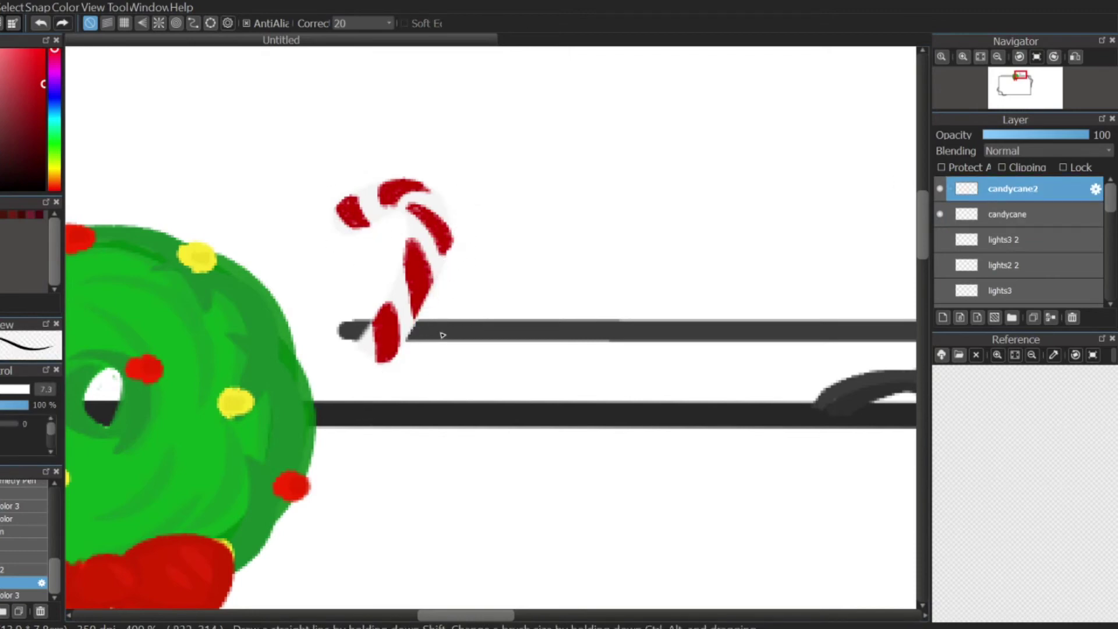
- Touch up the edges of the candy cane's red stripes along the hook and stem with a smaller brush
left_click_drag(406, 216, 411, 218)
left_click(981, 56)
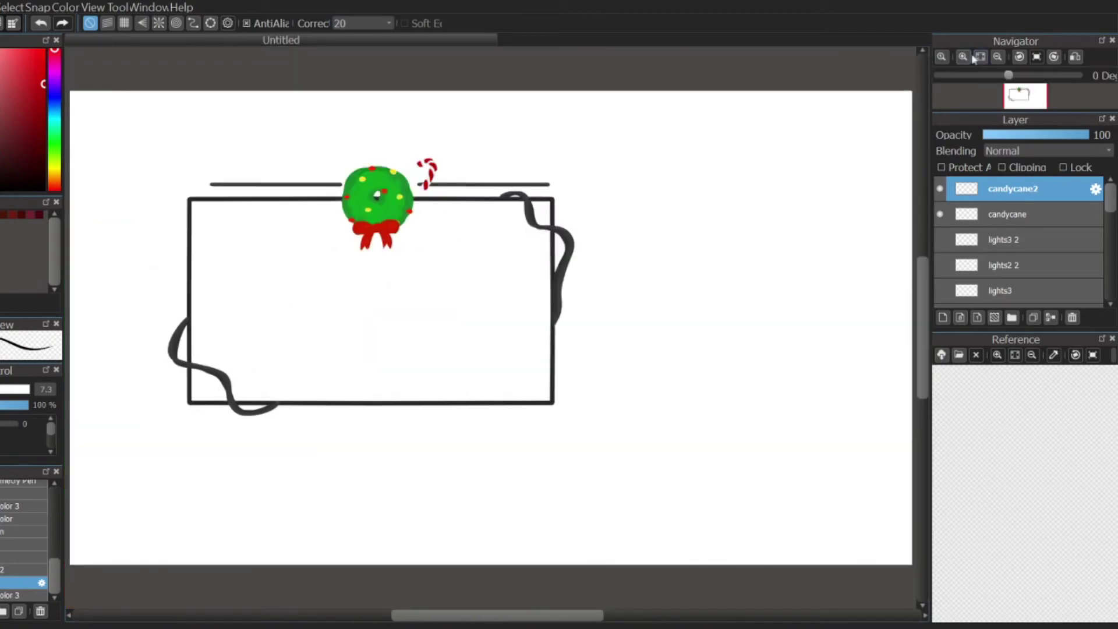
left_click(962, 57)
left_click(963, 56)
left_click_drag(923, 324, 922, 226)
left_click(962, 57)
left_click(962, 56)
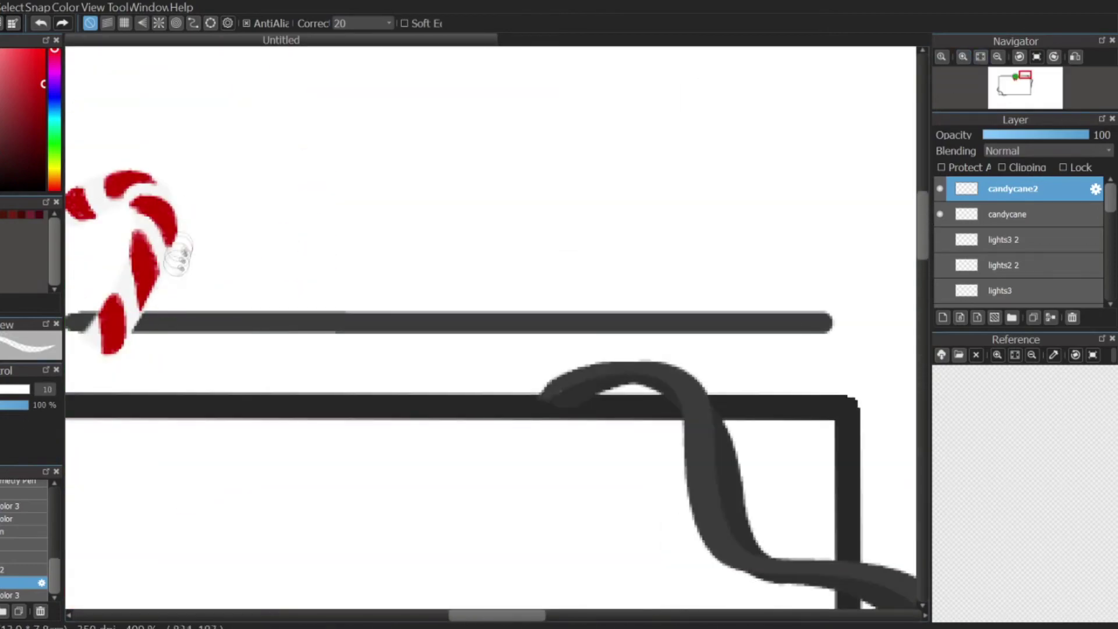
left_click_drag(536, 615, 494, 615)
left_click(962, 56)
left_click(963, 56)
left_click_drag(923, 209, 922, 192)
mouse_move(454, 271)
left_mouse_down()
mouse_move(418, 309)
mouse_move(486, 326)
left_mouse_up()
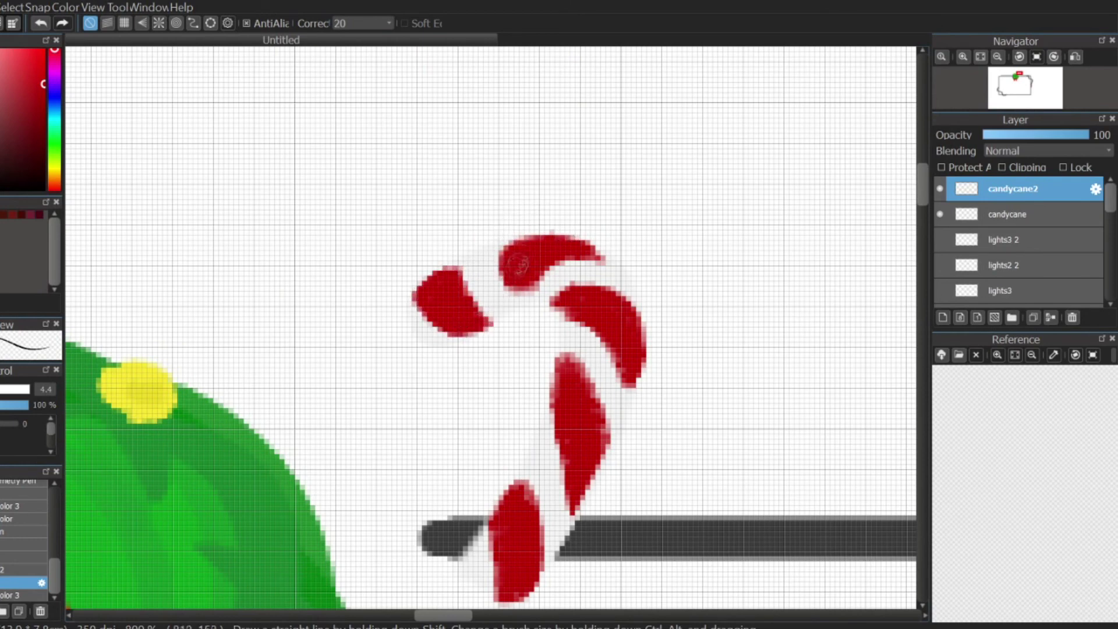
mouse_move(624, 315)
left_mouse_down()
mouse_move(640, 355)
mouse_move(647, 344)
left_mouse_up()
left_click_drag(562, 352, 591, 414)
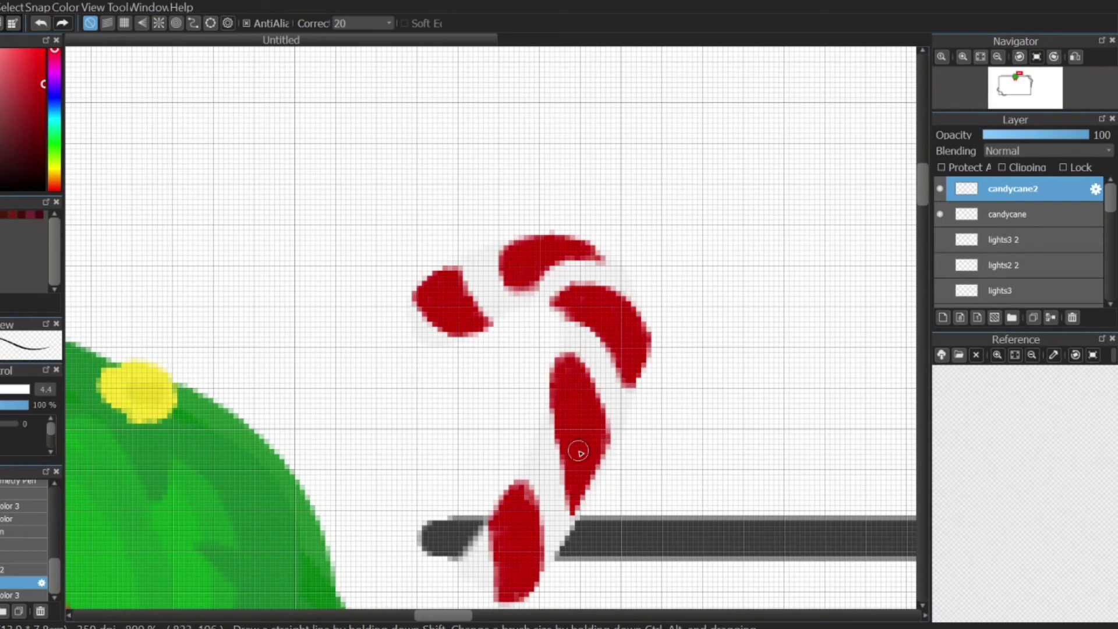
- Draw a small yellow five-pointed star beside the wreath, above the line, and move it onto its own layer
left_click(980, 56)
left_click_drag(447, 220, 465, 223)
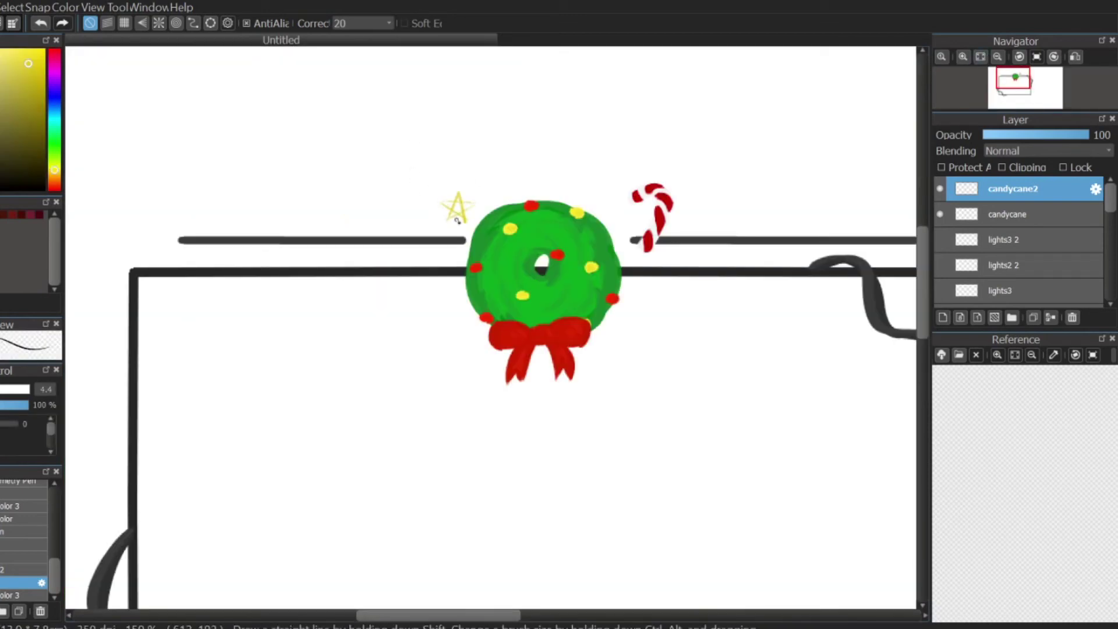
key("l")
left_click_drag(479, 222, 474, 226)
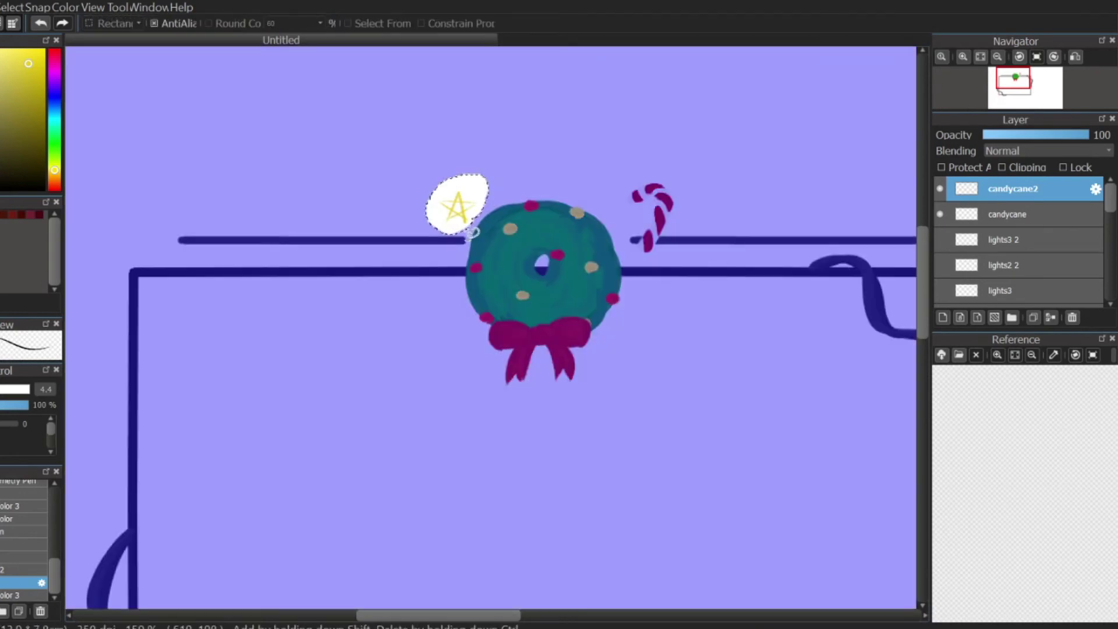
key("ctrl+c")
key("ctrl+v")
left_click(1026, 214)
key("ctrl+d")
- Enlarge the yellow star beside the wreath on its own layer
key("ctrl+t")
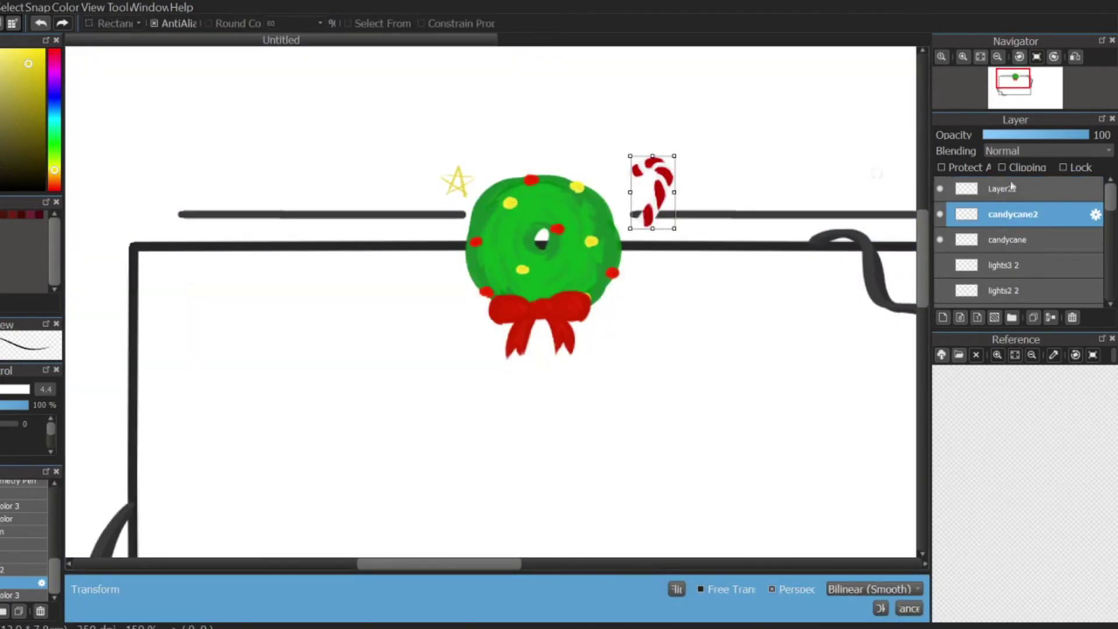
left_click(986, 190)
mouse_move(474, 185)
left_mouse_down()
mouse_move(497, 154)
mouse_move(474, 178)
left_mouse_up()
left_click(880, 608)
left_click(1011, 215)
key("ctrl+t")
mouse_move(684, 148)
left_mouse_down()
mouse_move(667, 153)
mouse_move(675, 139)
left_mouse_up()
left_click(908, 609)
- Merge the candycane2 stripes into the candycane layer and enlarge the complete candy cane beside the wreath
left_click(1023, 239)
left_click(1025, 216)
left_click(1050, 317)
key("ctrl+t")
left_click_drag(651, 189, 664, 189)
left_click(881, 608)
- Merge the separate wreath, bow and ornament layers into a single wreath layer
left_click(1033, 190)
left_click_drag(1111, 200, 1111, 256)
left_click(1040, 240)
left_click(1051, 318)
left_click(1051, 318)
left_click(1051, 318)
left_click(1051, 319)
left_click(1051, 318)
key("ctrl+z")
left_click(1016, 194)
left_click(1051, 318)
left_click(1051, 318)
left_click_drag(1111, 271, 1111, 257)
- Enlarge the merged wreath with its bow and ornaments on the wreath2 layer
left_click(939, 266)
left_click(940, 266)
key("ctrl+t")
left_click_drag(623, 175, 658, 141)
left_click_drag(653, 134, 658, 126)
left_click(881, 608)
left_click_drag(1028, 266, 1009, 249)
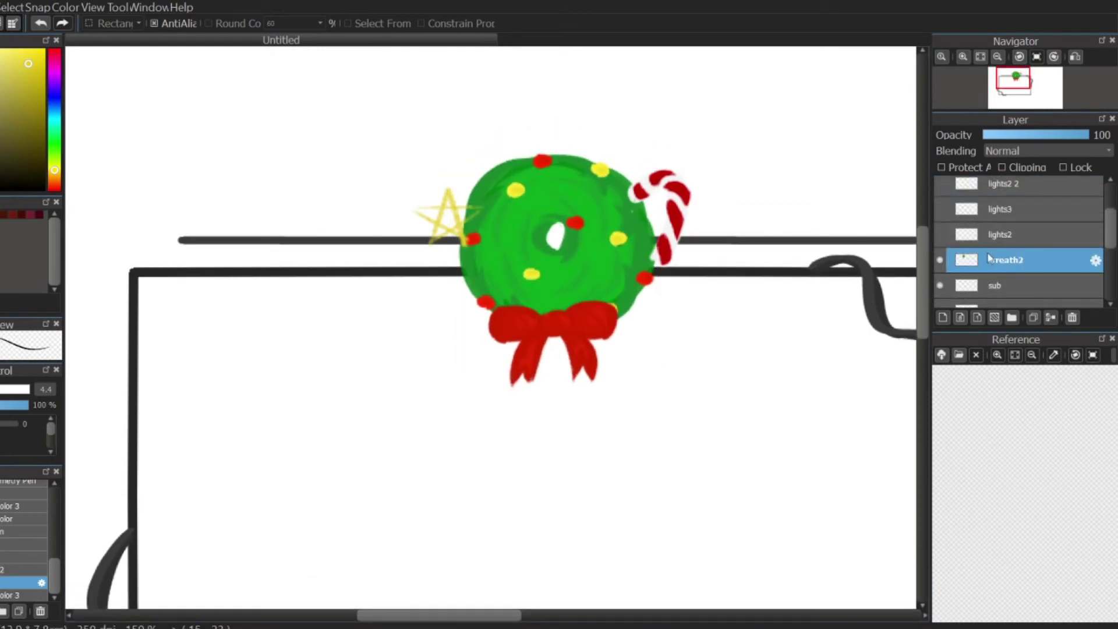
- Move the candy cane and the star outward so that both clear the wreath's edges
left_click_drag(1111, 228, 1111, 201)
left_click(1026, 215)
key("v")
left_click_drag(685, 207, 712, 206)
left_click(1030, 187)
left_click_drag(453, 210, 429, 213)
- Add a layer beneath the star and paint over its five lines with a larger yellow brush
scroll(596, 52, "up", 1)
left_click(942, 318)
left_click_drag(1004, 189, 994, 212)
key("b")
key("bracketright")
left_click_drag(368, 237, 342, 315)
left_click_drag(325, 269, 389, 310)
left_click_drag(411, 262, 340, 318)
left_click_drag(371, 238, 338, 317)
left_click_drag(409, 263, 341, 316)
key("ctrl+z")
mouse_move(373, 239)
left_mouse_down()
mouse_move(337, 312)
mouse_move(374, 248)
mouse_move(324, 267)
mouse_move(379, 309)
left_mouse_up()
key("ctrl+z")
key("ctrl+z")
left_click_drag(321, 275, 335, 272)
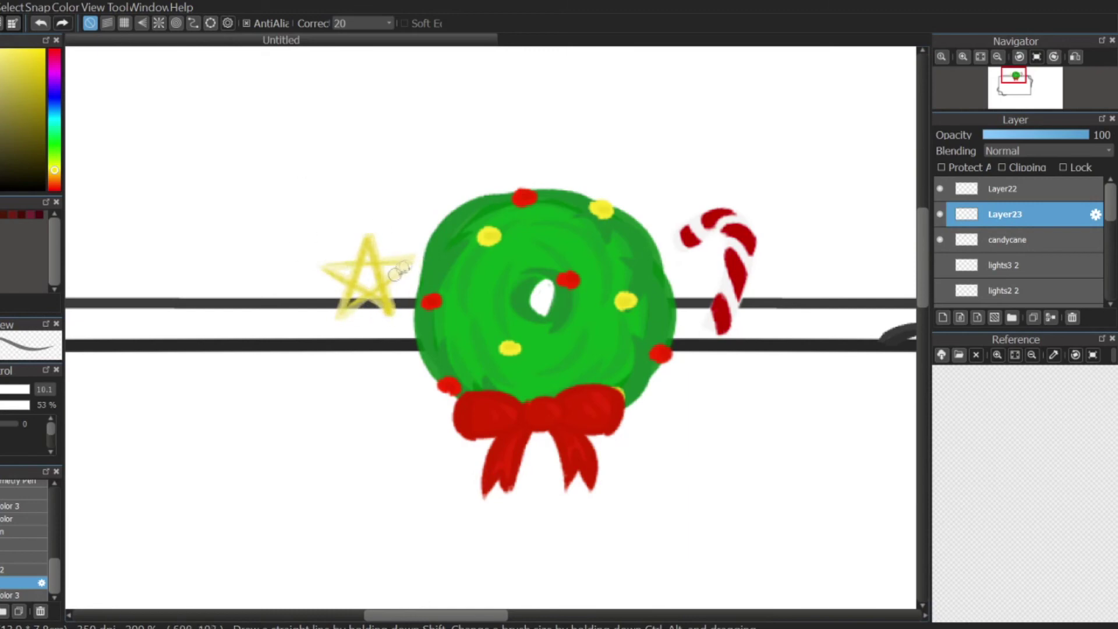
- Merge the star's two layers into one and set up a new layer beneath it with a paler yellow brush colour
left_click(1004, 188)
left_click(6, 54)
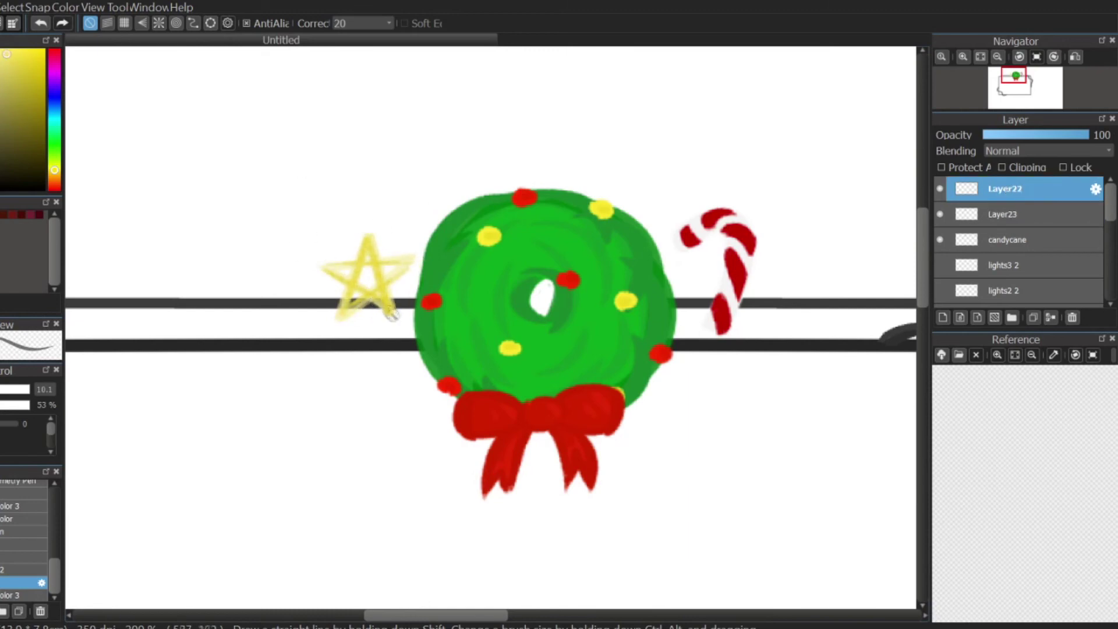
left_click(1050, 318)
left_click(943, 317)
left_click_drag(1004, 189, 1004, 220)
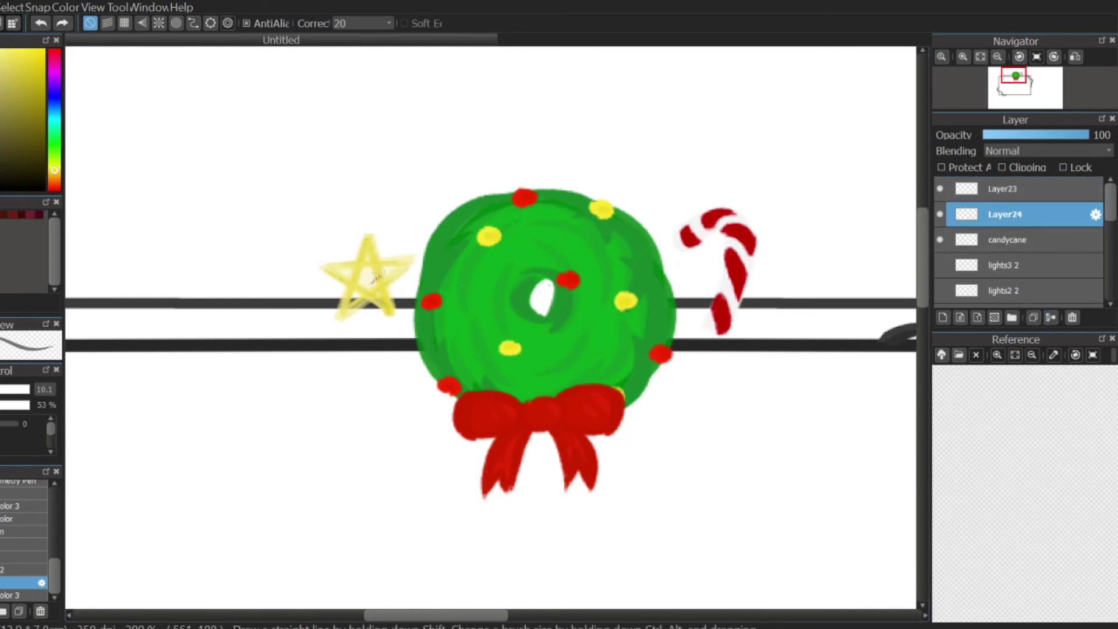
- Scale down the candy cane on the candycane layer so it sits close beside the wreath
left_click(980, 57)
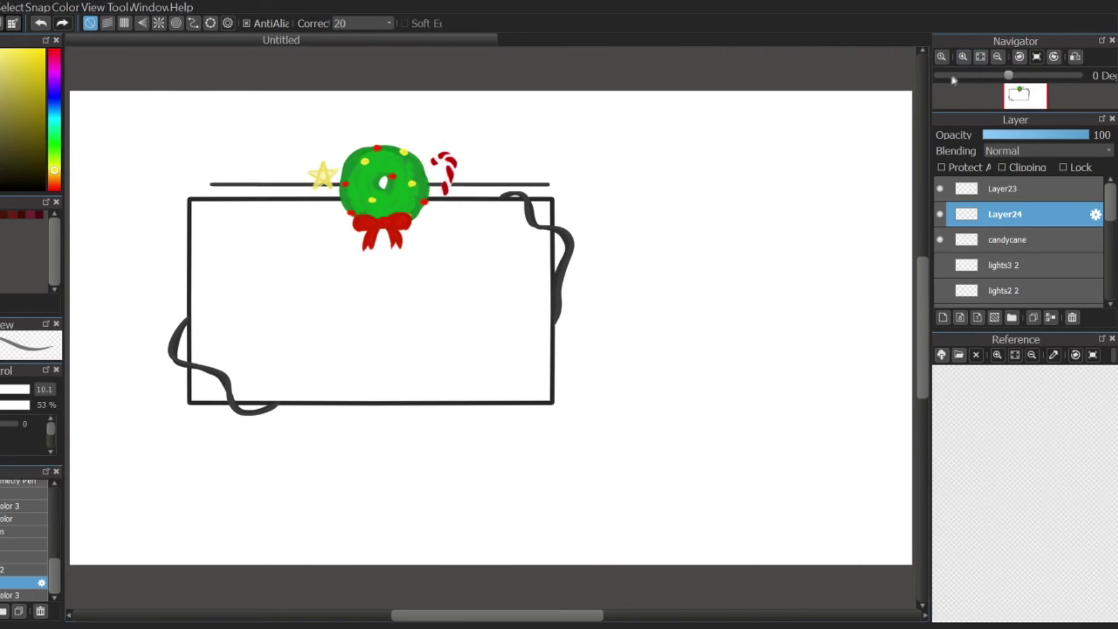
left_click(1006, 239)
key("ctrl+t")
left_click_drag(457, 123, 443, 151)
left_click(880, 608)
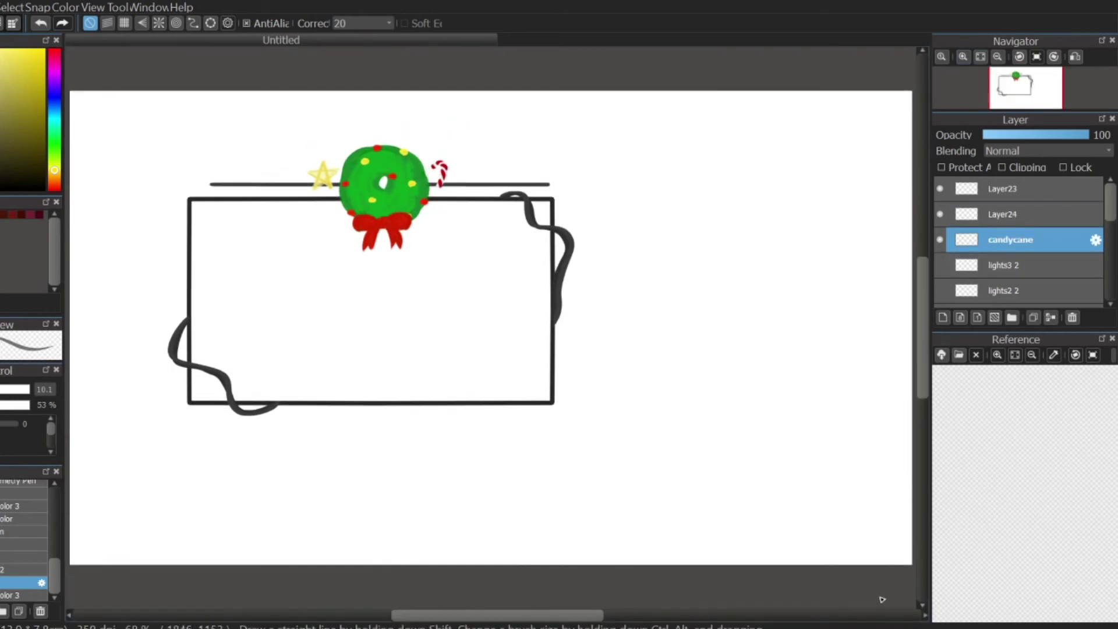
- Stretch the sub line so it extends slightly past both sides of the frame, and erase the part inside the wreath's hole
scroll(1013, 245, "down", 5)
left_click(995, 240)
key("ctrl+t")
left_click_drag(550, 158, 362, 160)
left_click(963, 57)
left_click_drag(923, 332, 923, 274)
left_click_drag(208, 289, 637, 289)
key("ctrl+minus")
left_click_drag(558, 294, 475, 300)
left_click_drag(366, 296, 471, 291)
left_click_drag(586, 297, 564, 295)
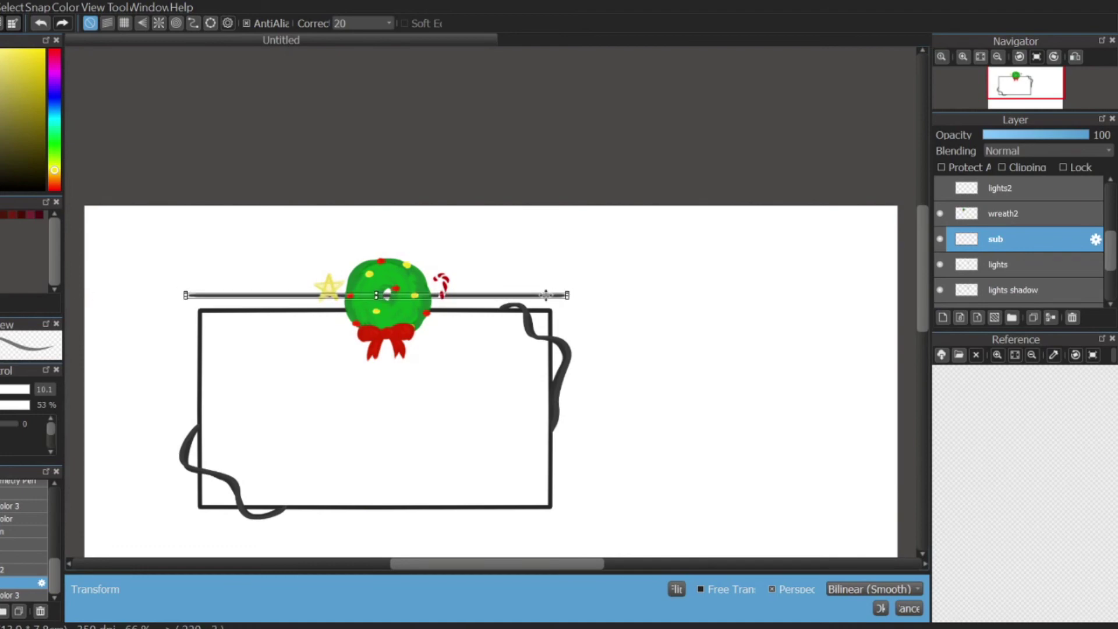
key("Return")
key("e")
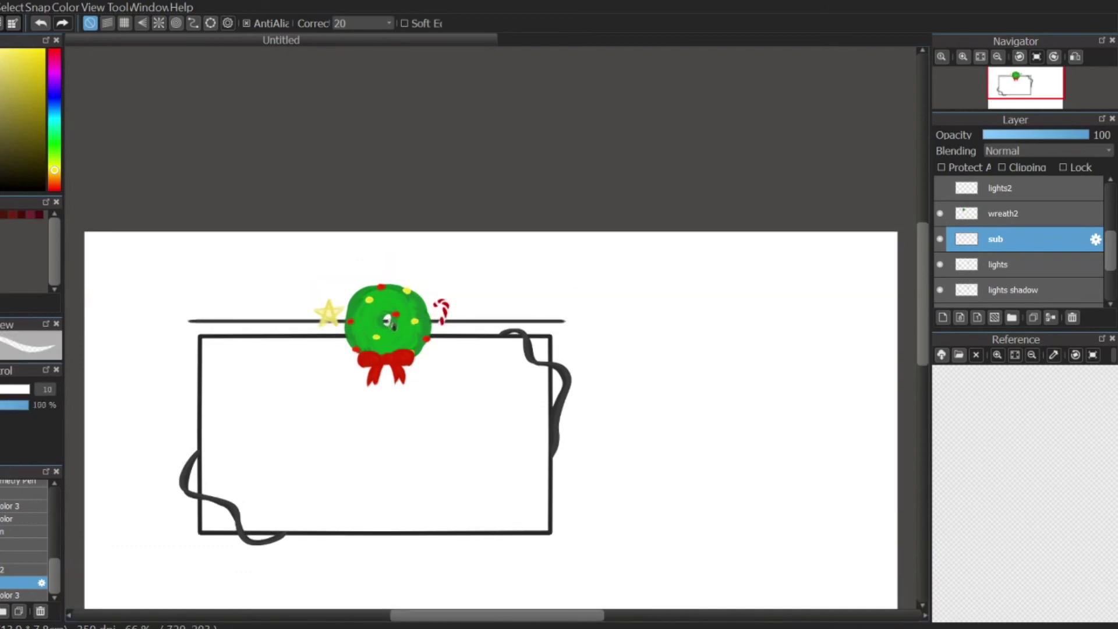
left_click(388, 320)
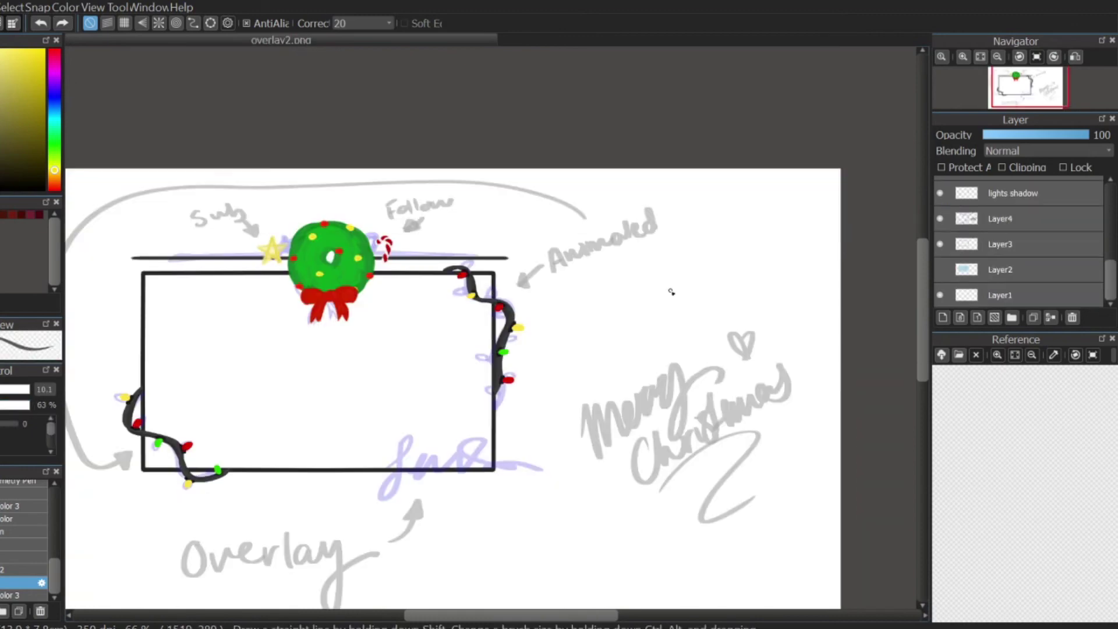
- Lasso the "Merry Christmas" lettering and its heart, put them on their own top layer and hide the Layer4 annotations
left_click_drag(561, 449, 561, 454)
scroll(1019, 244, "up", 1)
left_click(940, 244)
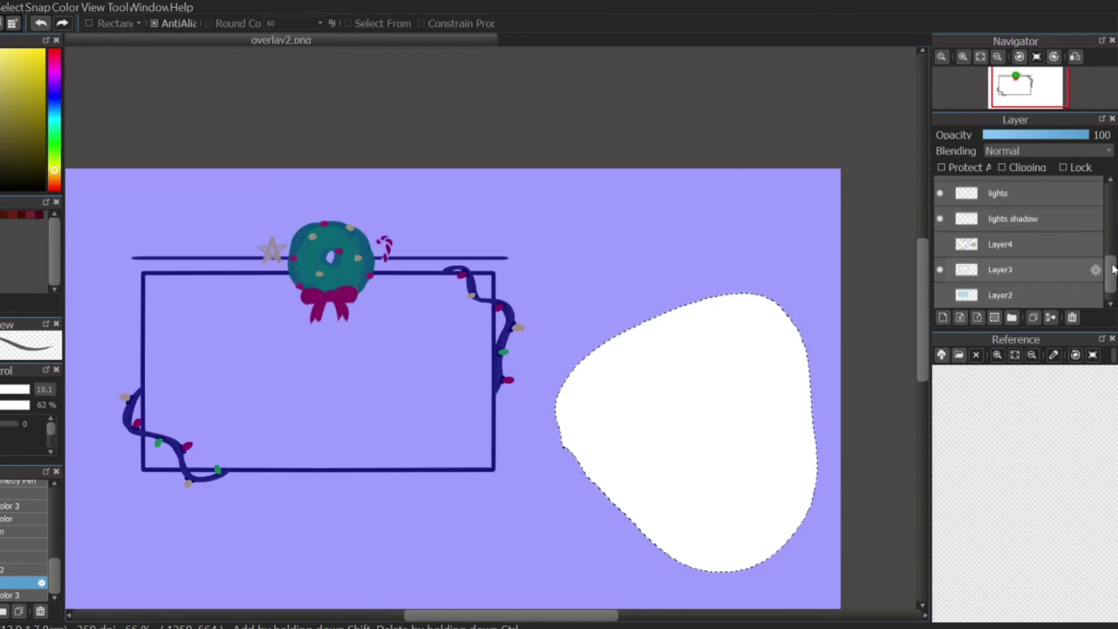
scroll(1064, 238, "down", 1)
left_click(1072, 220)
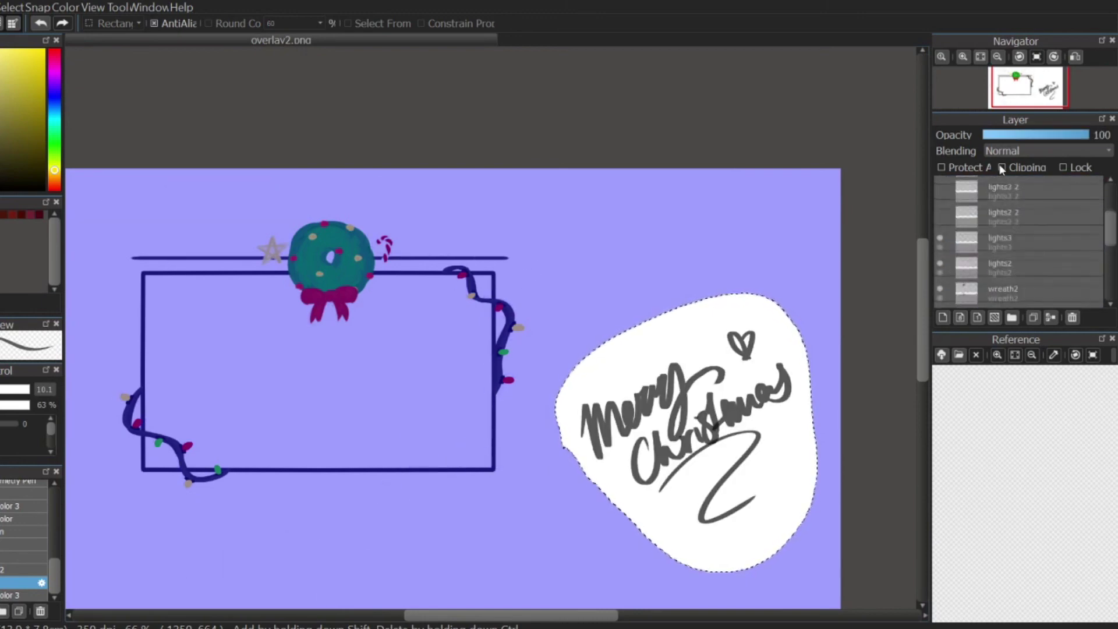
scroll(1019, 233, "up", 3)
left_click(1019, 189)
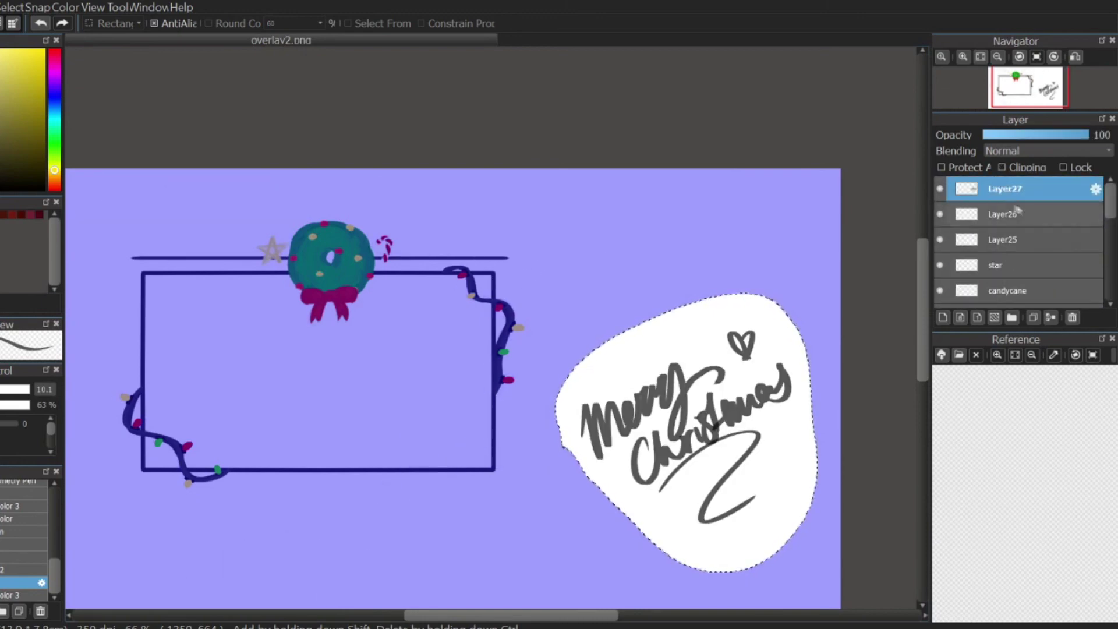
- Delete the unneeded layers Layer26 and Layer25
left_click(1019, 215)
left_click(940, 215)
left_click(1072, 318)
left_click(1036, 214)
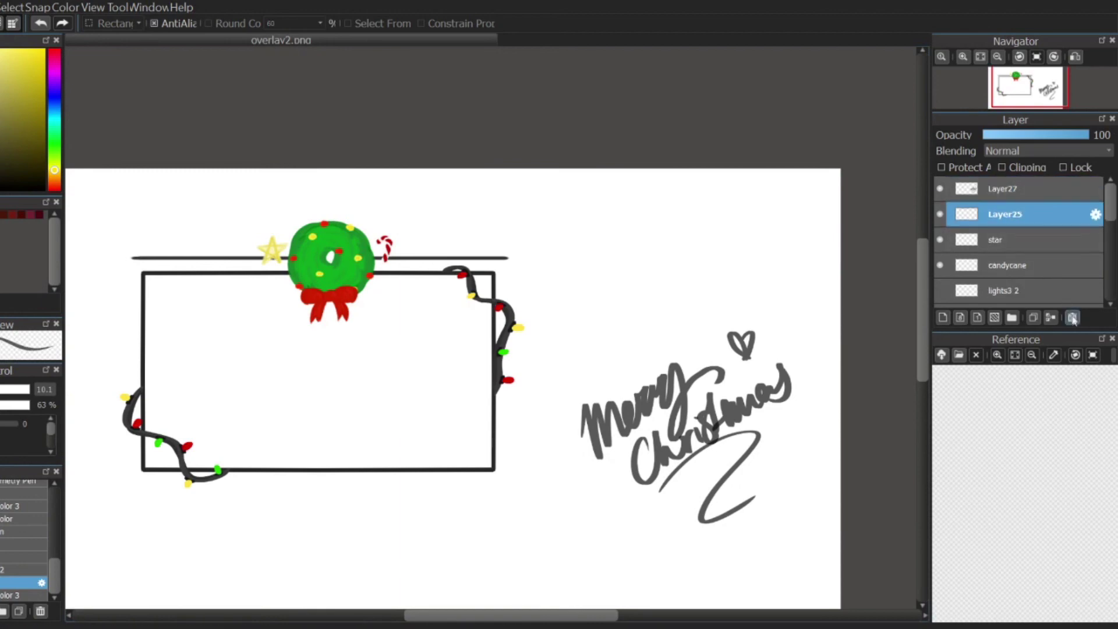
left_click(1072, 318)
- Scale down the "Merry Christmas" lettering and place it over the frame's lower right corner
key("ctrl+t")
left_click_drag(792, 304, 784, 354)
left_click_drag(737, 376, 503, 405)
left_click_drag(517, 399, 535, 424)
key("Return")
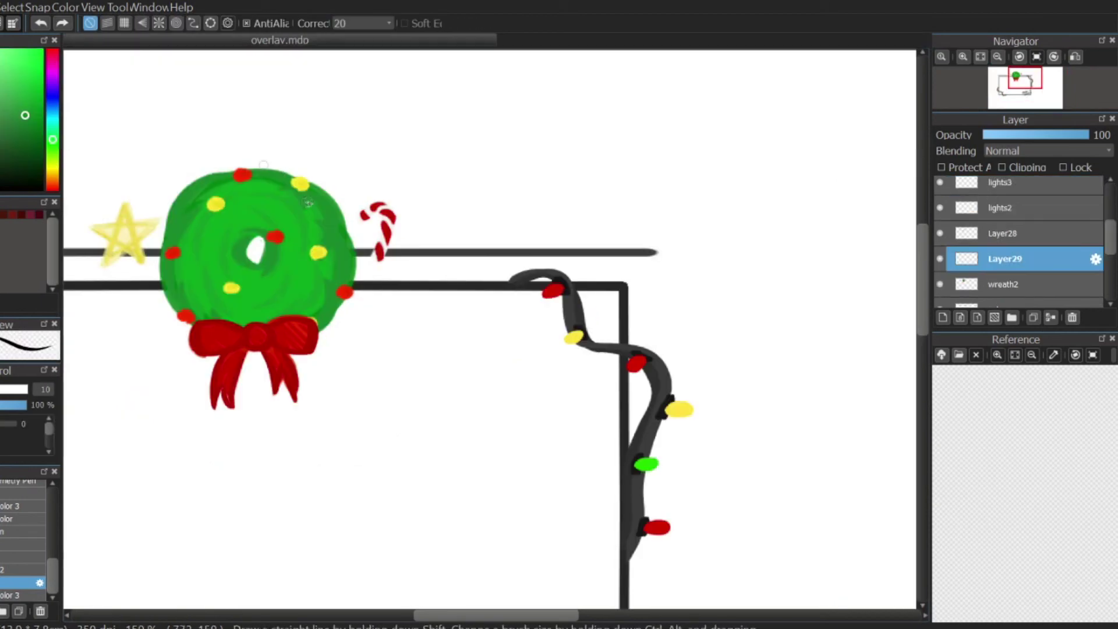
- Paint thin dark green strands along the wreath's outer edge on Layer29
left_click_drag(280, 165, 344, 222)
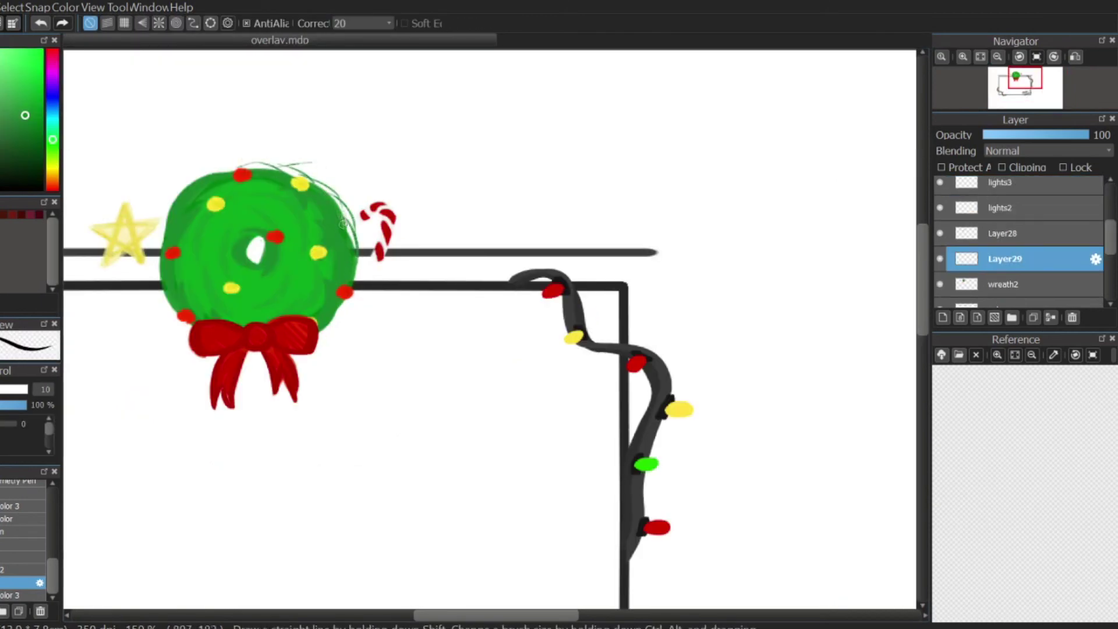
key("ctrl+z")
mouse_move(343, 294)
left_mouse_down()
mouse_move(337, 334)
mouse_move(329, 329)
left_mouse_up()
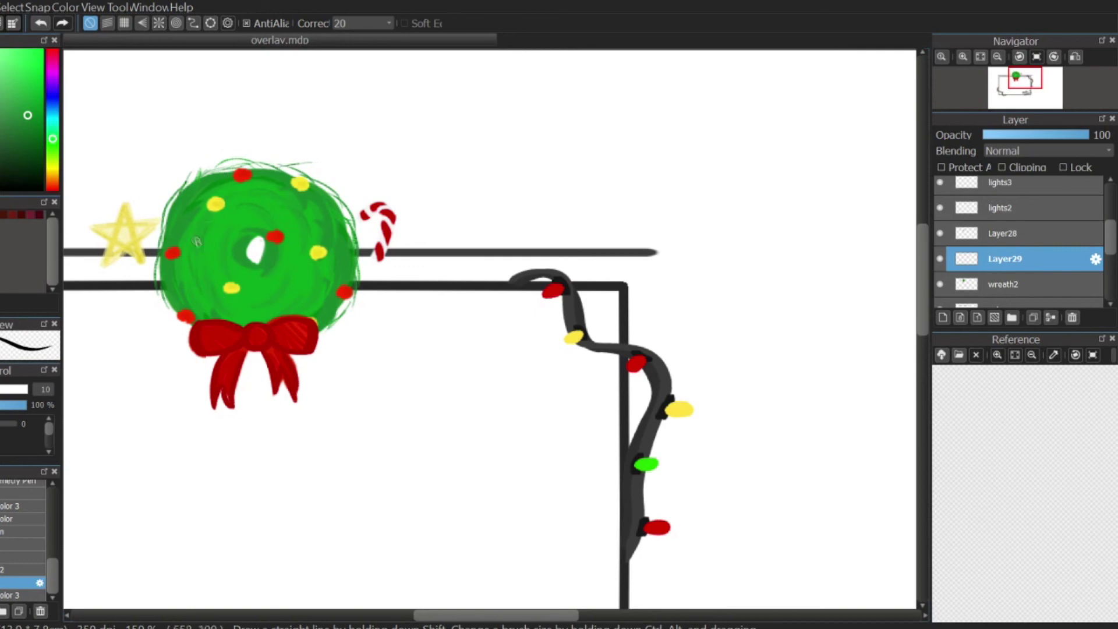
- Paint thin lighter green curved strands across the body of the wreath on Layer29
left_click_drag(19, 102, 13, 92)
left_click_drag(216, 264, 221, 223)
key("ctrl+z")
left_click_drag(314, 212, 330, 299)
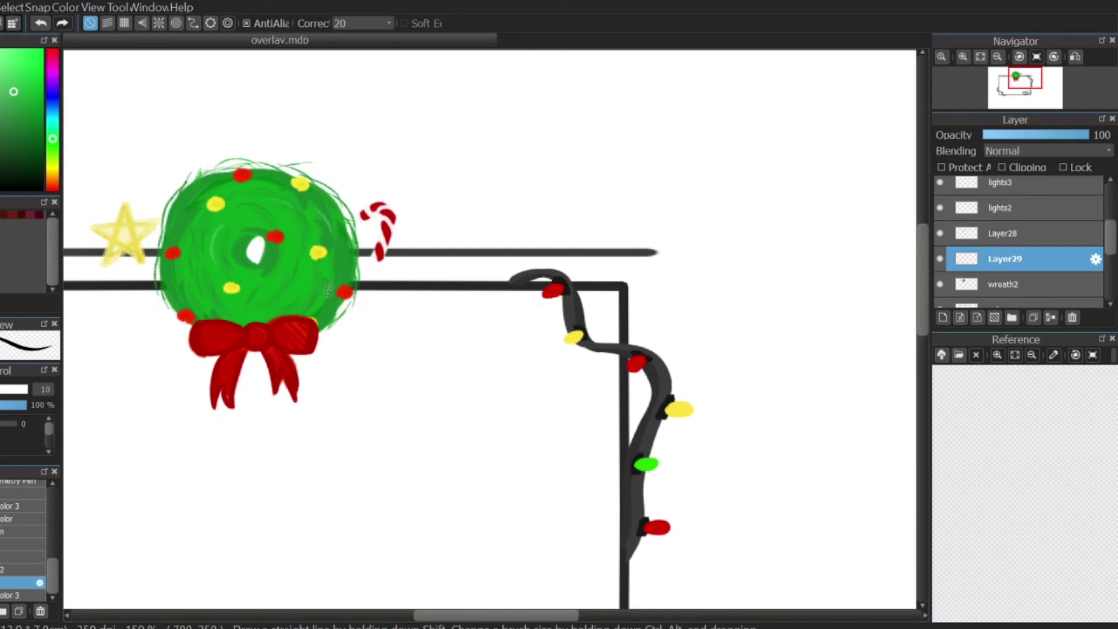